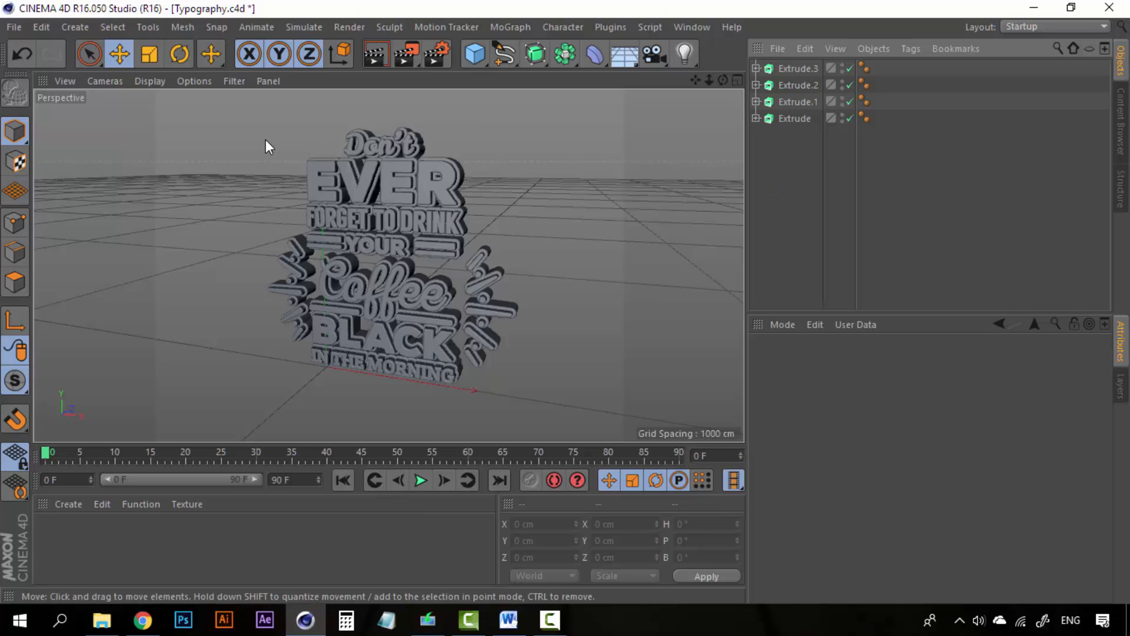
# Step: Add a Plane primitive at the origin, beneath the extruded typography
pyautogui.hotkey('ctrl', 'r')
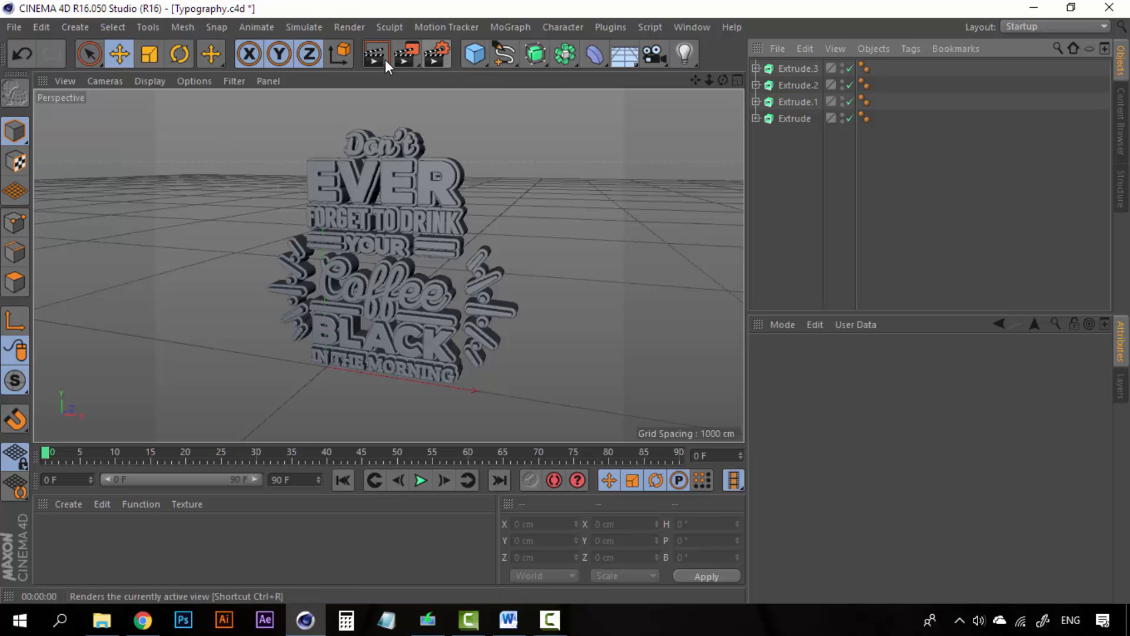
pyautogui.click(75, 26)
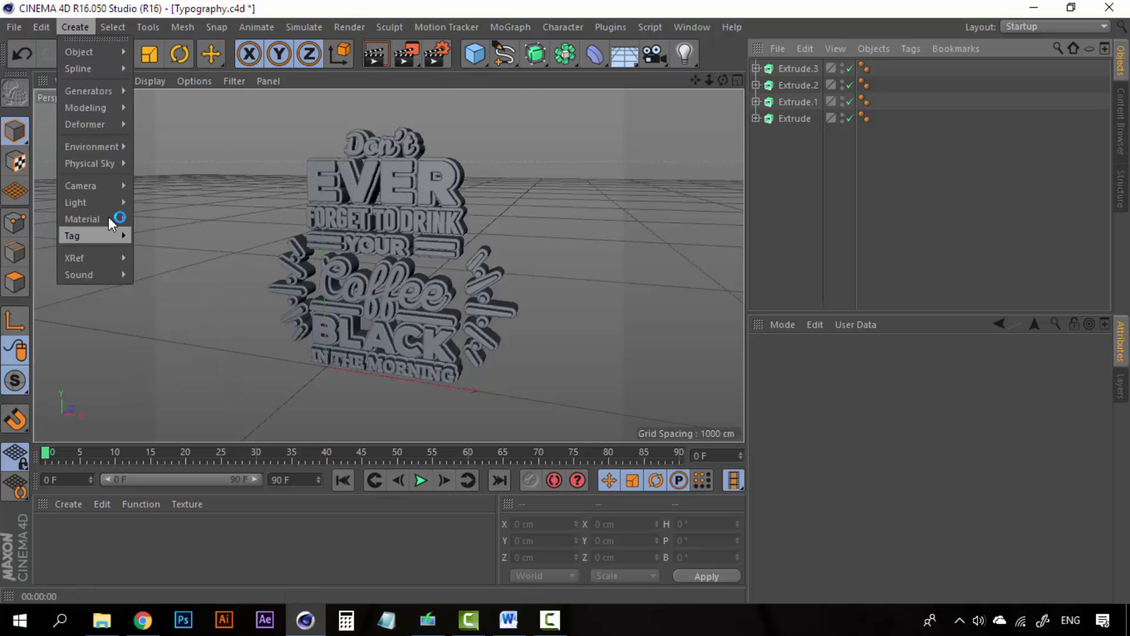
pyautogui.moveTo(112, 50)
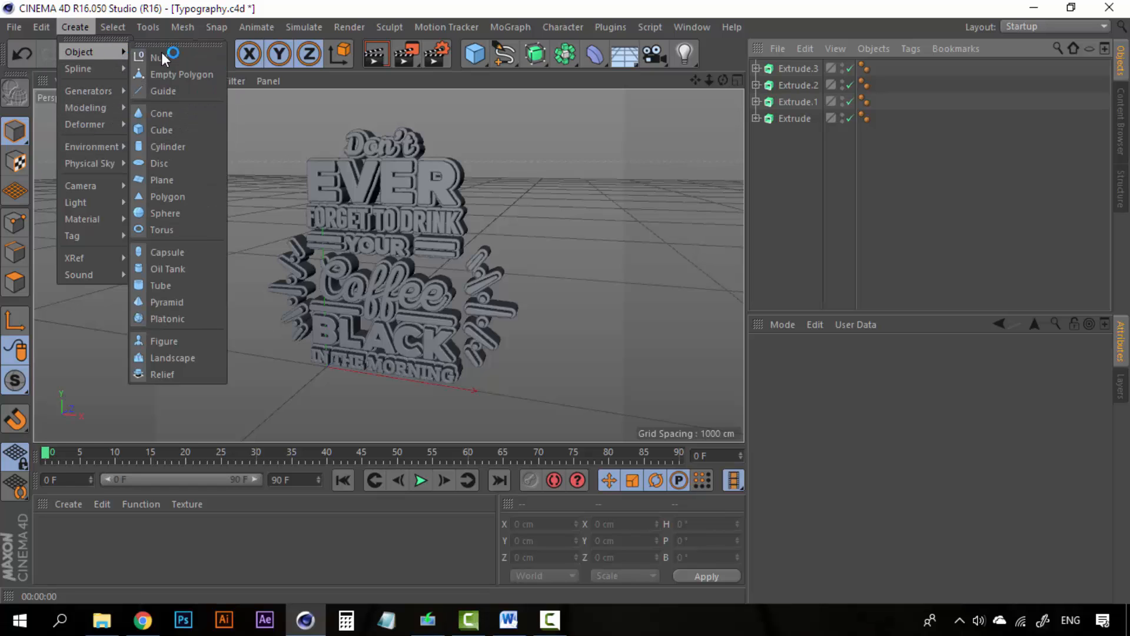
pyautogui.click(164, 180)
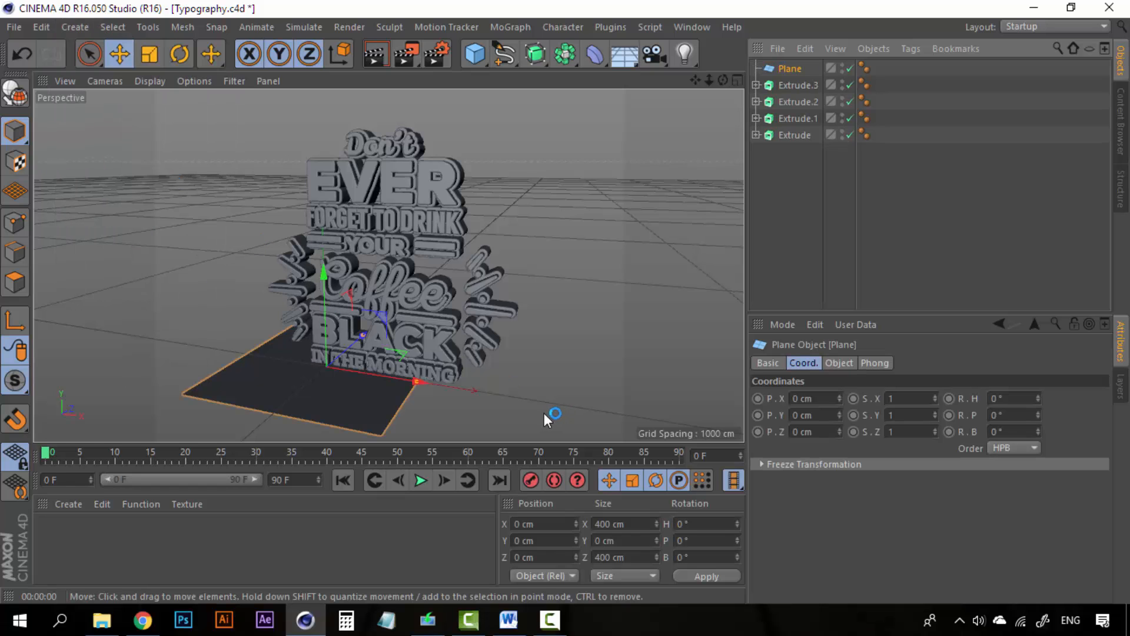
# Step: Stretch the plane under the typography to about 1469 cm along X and about 1446 cm along Z
pyautogui.moveTo(492, 376)
pyautogui.keyDown('alt'); pyautogui.mouseDown()
pyautogui.moveTo(543, 374)
pyautogui.moveTo(504, 373)
pyautogui.moveTo(492, 387)
pyautogui.moveTo(456, 367)
pyautogui.moveTo(481, 376)
pyautogui.moveTo(478, 362)
pyautogui.mouseUp(); pyautogui.keyUp('alt')
pyautogui.scroll(-3, 456, 338)
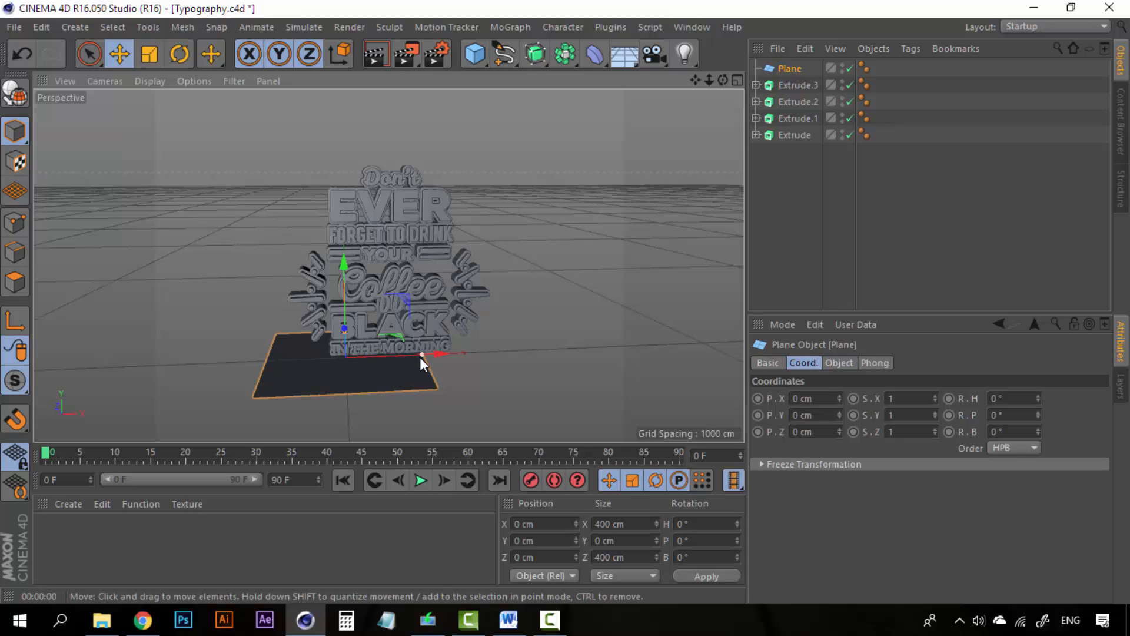
pyautogui.moveTo(419, 356); pyautogui.dragTo(574, 340)
pyautogui.scroll(-2, 357, 307)
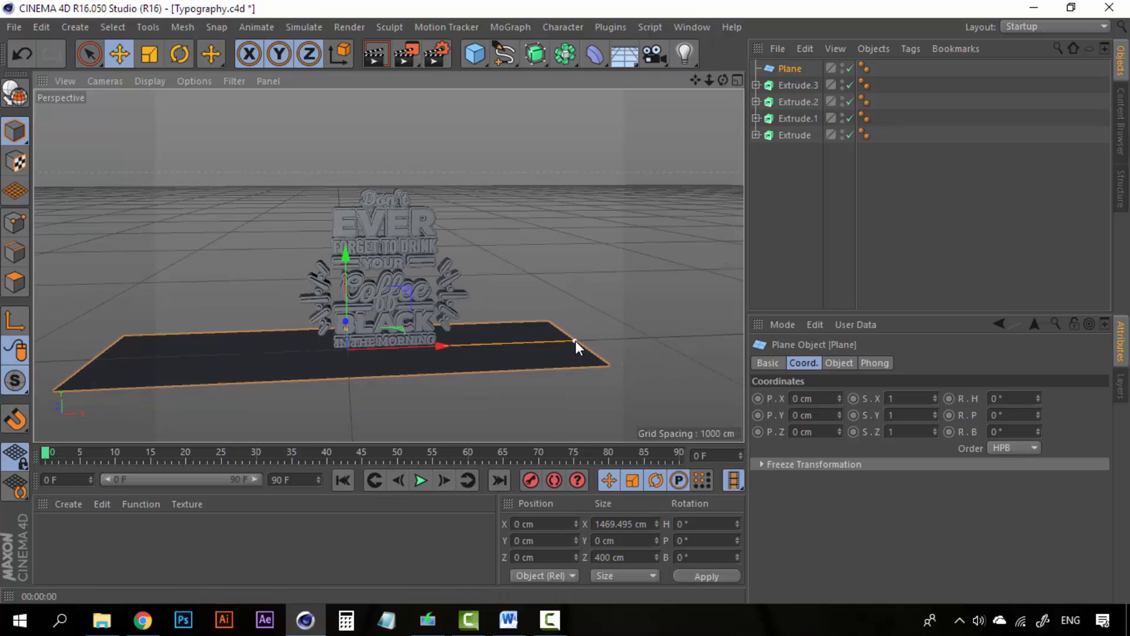
pyautogui.keyDown('alt'); pyautogui.moveTo(384, 332); pyautogui.dragTo(319, 360); pyautogui.keyUp('alt')
pyautogui.moveTo(411, 345); pyautogui.dragTo(580, 334)
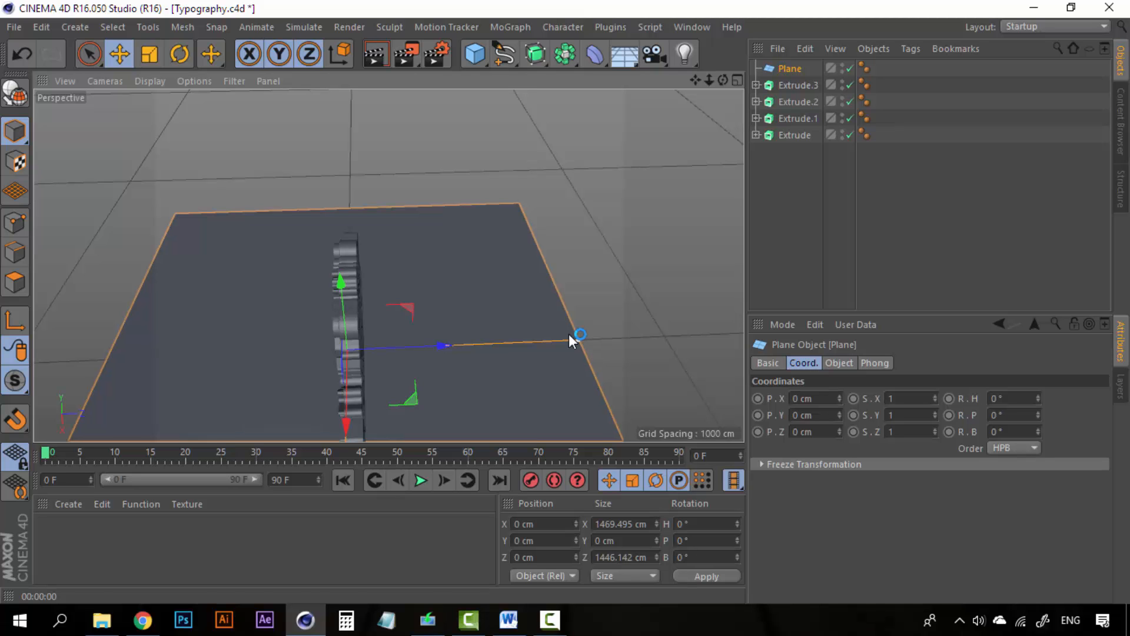
pyautogui.keyDown('alt'); pyautogui.moveTo(372, 316); pyautogui.dragTo(508, 341); pyautogui.keyUp('alt')
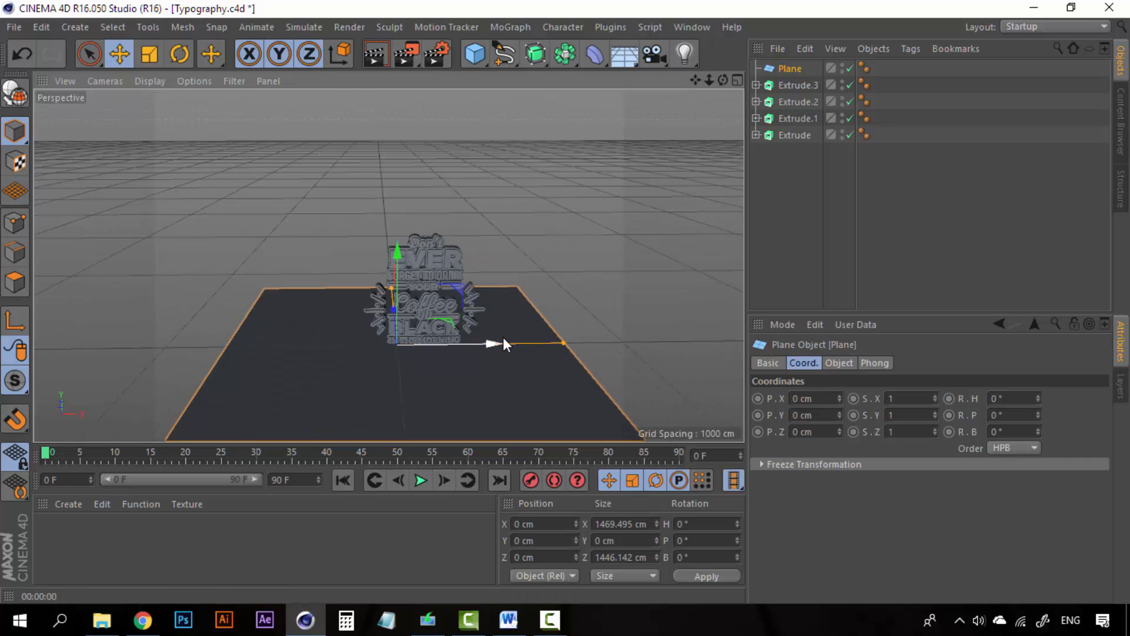
pyautogui.keyDown('alt'); pyautogui.moveTo(524, 318); pyautogui.dragTo(494, 340); pyautogui.keyUp('alt')
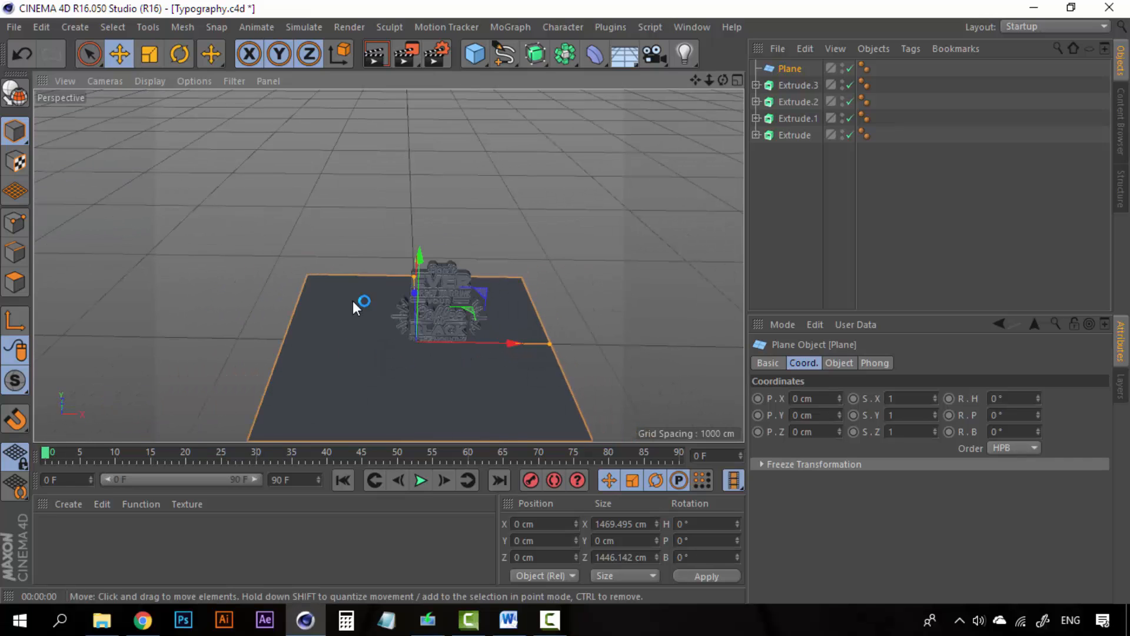
# Step: Rename the plane object as Floor
pyautogui.click(761, 173)
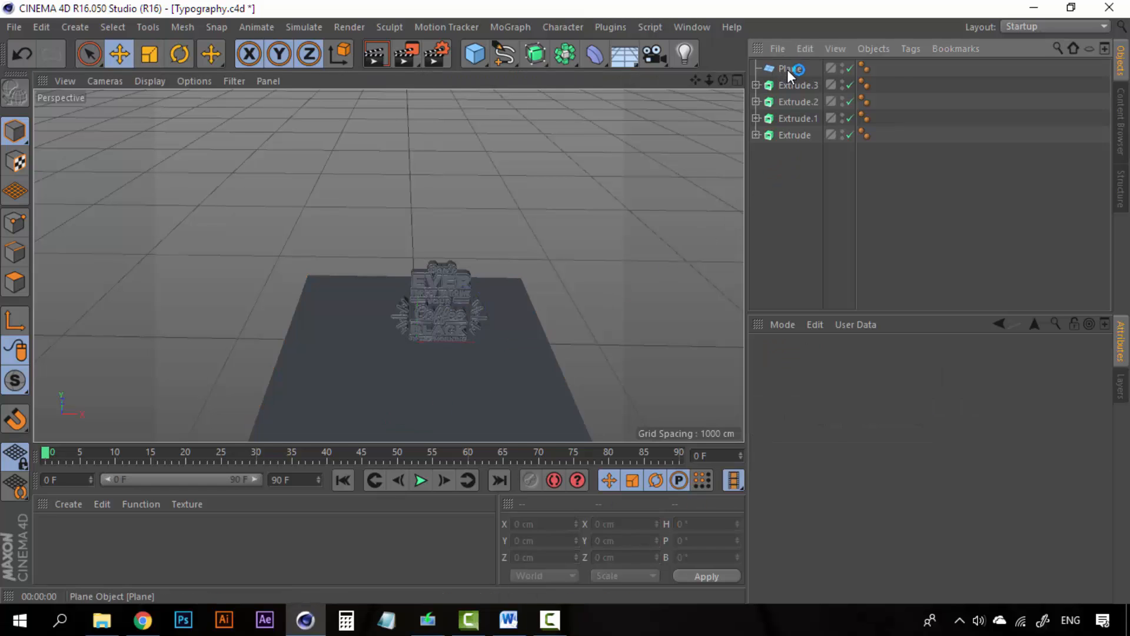
pyautogui.doubleClick(787, 69)
pyautogui.write('Floor')
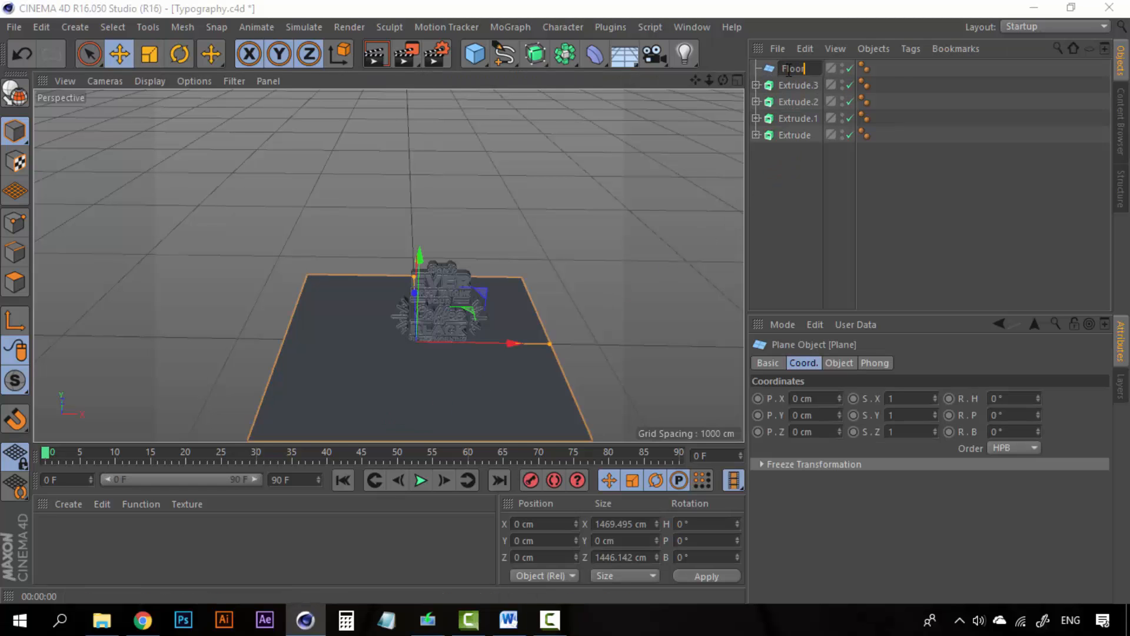
pyautogui.press('Return')
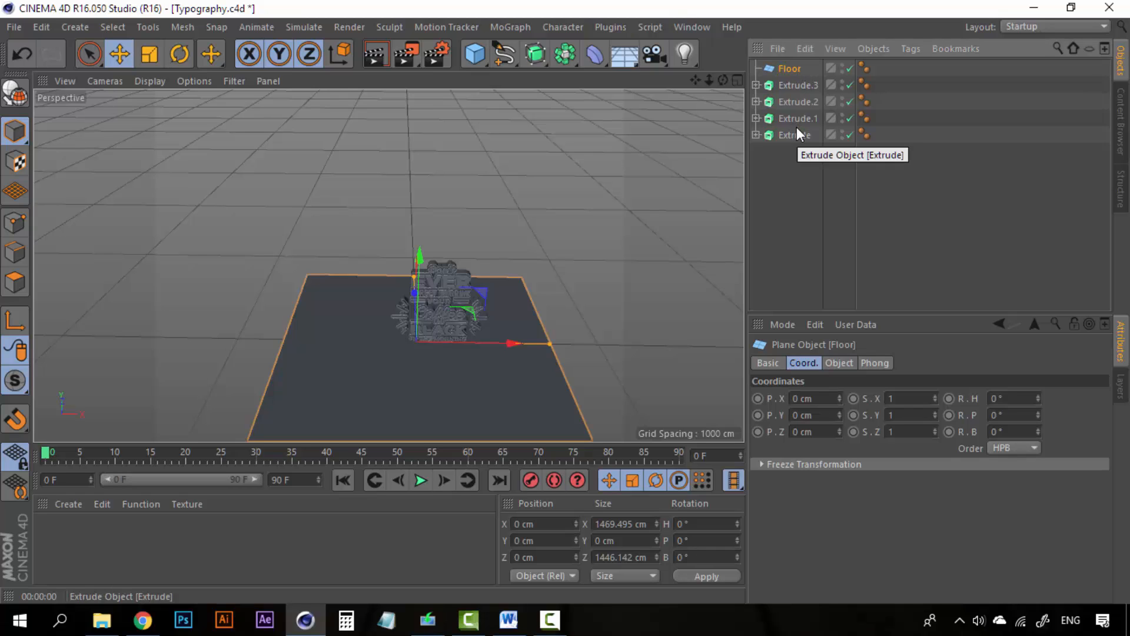
# Step: Duplicate the Floor plane and set the copy's bank rotation to 90° so it stands upright
pyautogui.hotkey('ctrl', 'c')
pyautogui.hotkey('ctrl', 'v')
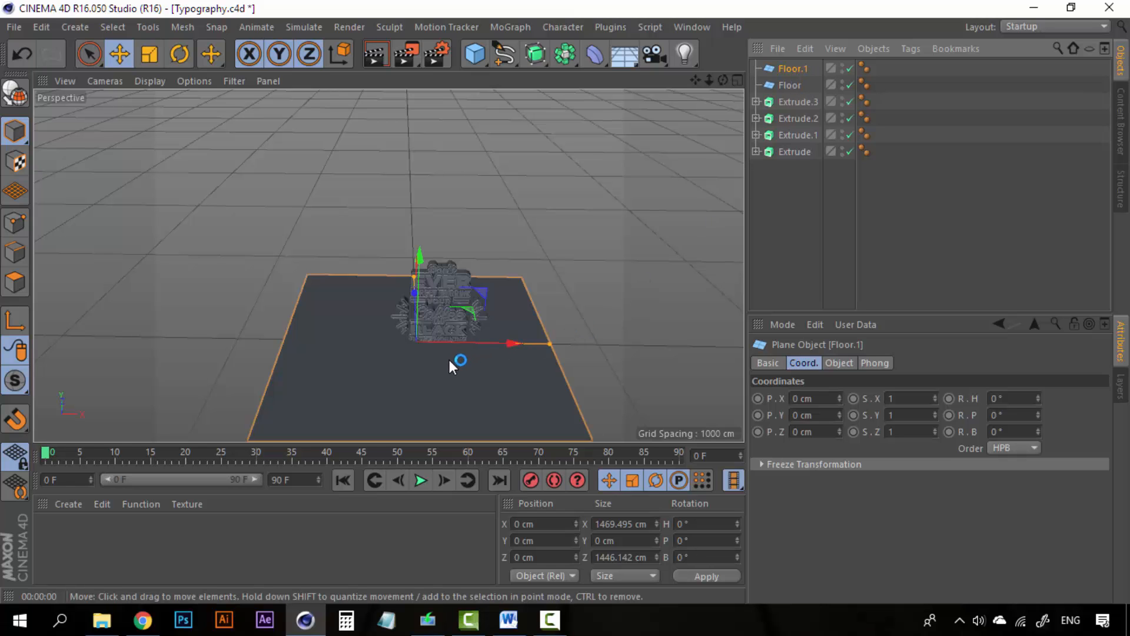
pyautogui.keyDown('alt'); pyautogui.moveTo(439, 378); pyautogui.dragTo(468, 298); pyautogui.keyUp('alt')
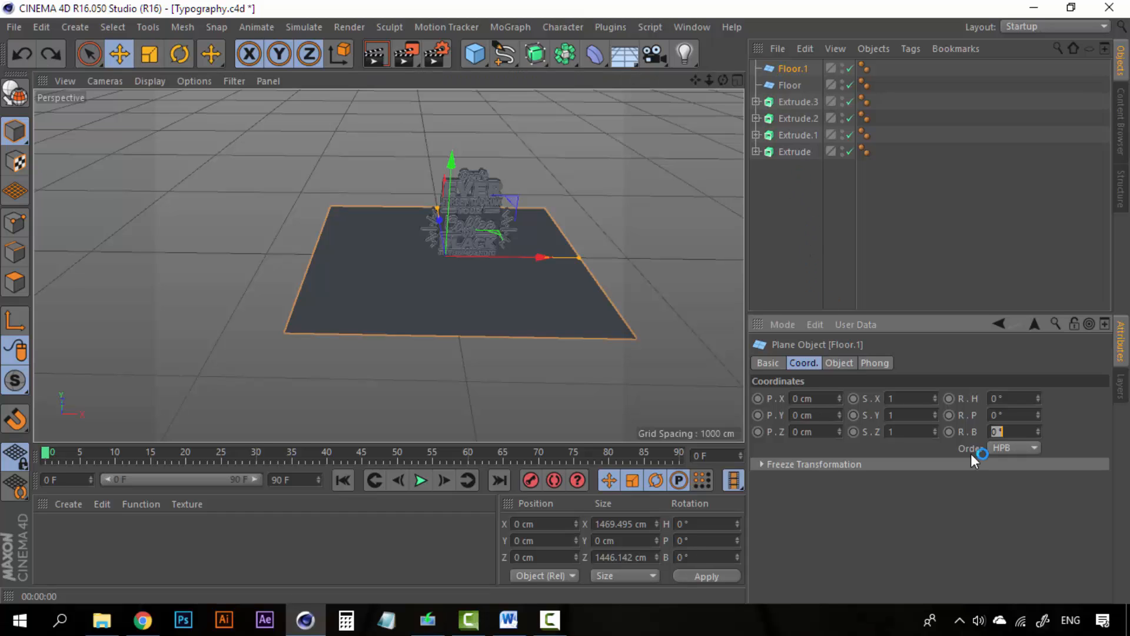
pyautogui.click(1011, 434)
pyautogui.scroll(20, 1011, 433)
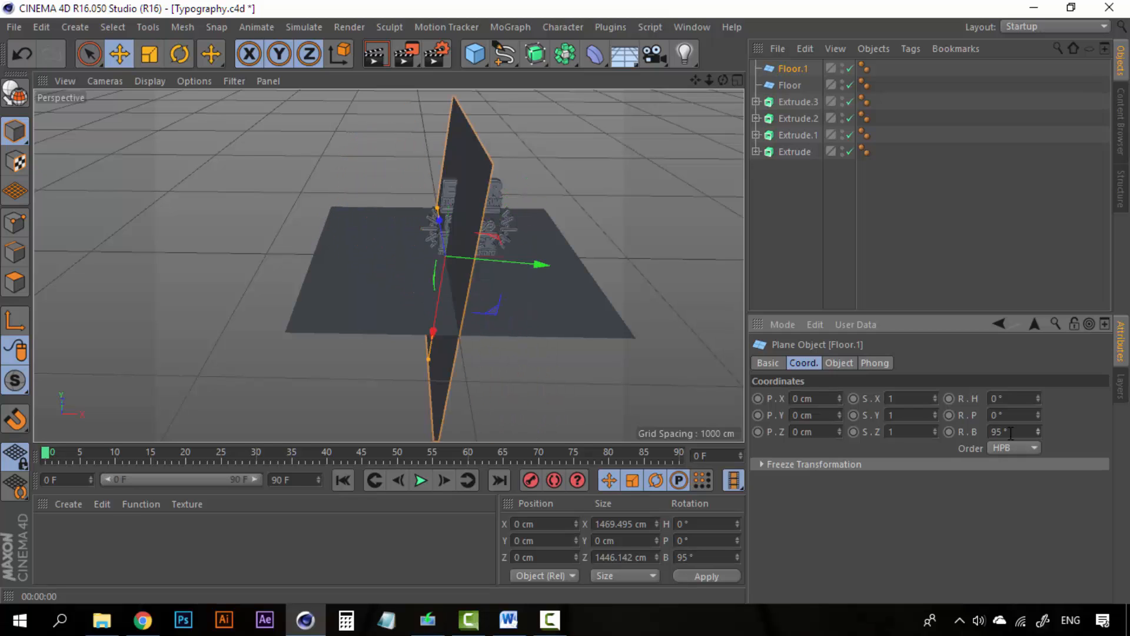
pyautogui.doubleClick(1011, 433)
pyautogui.write('90')
pyautogui.press('Return')
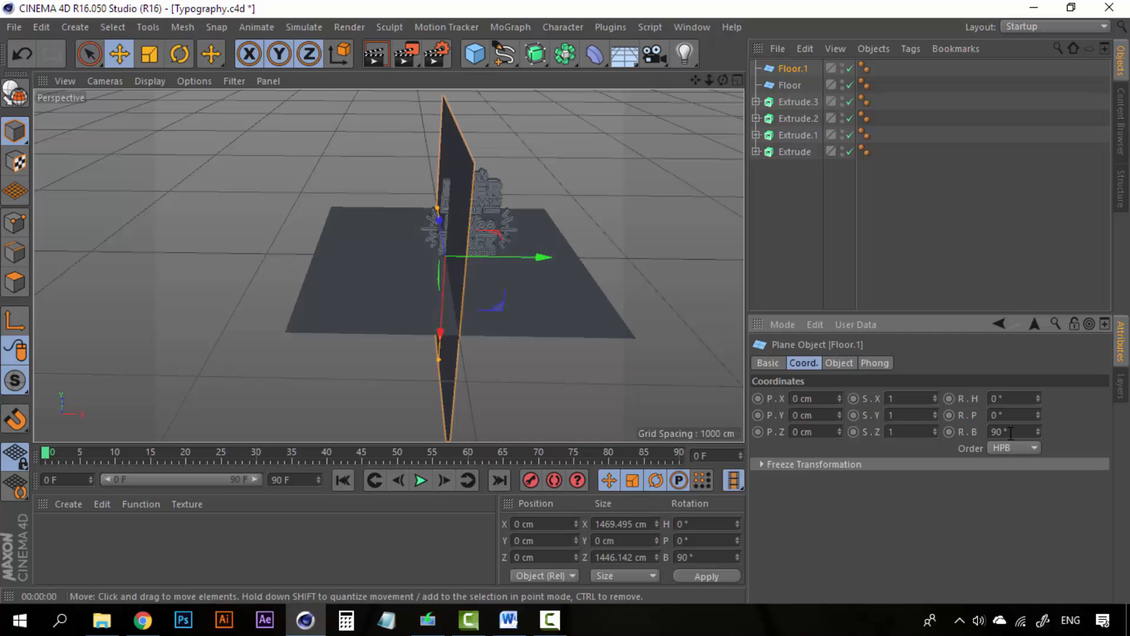
# Step: Move the upright plane to the floor's left edge, at about X -719 cm and Y 658 cm
pyautogui.press('e')
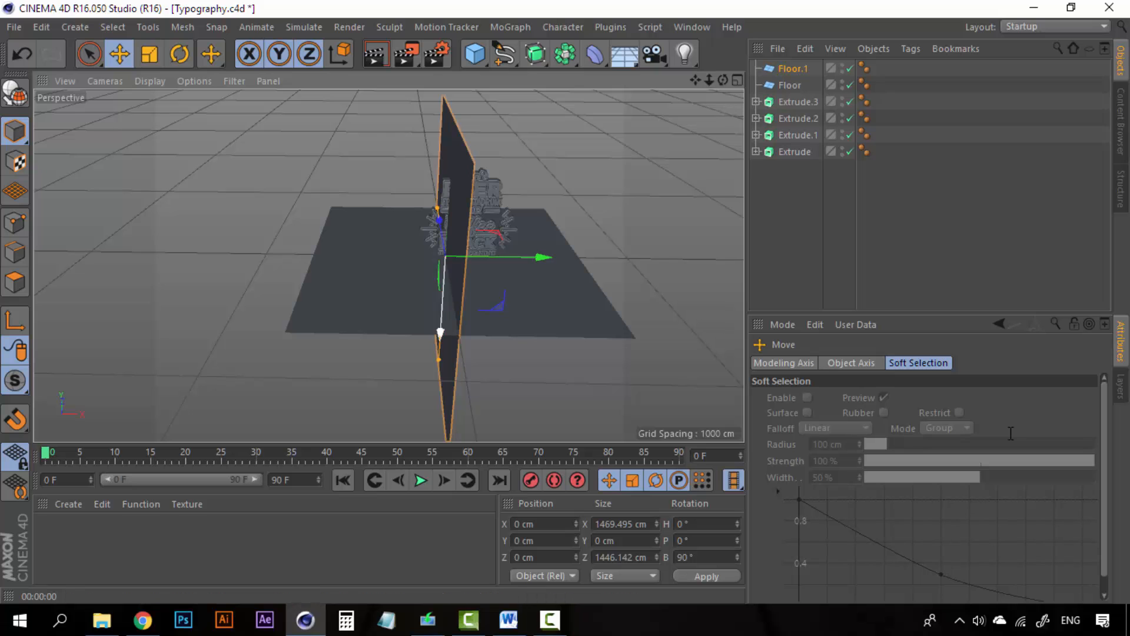
pyautogui.moveTo(441, 333); pyautogui.dragTo(447, 224)
pyautogui.moveTo(506, 282)
pyautogui.keyDown('alt'); pyautogui.mouseDown()
pyautogui.moveTo(311, 282)
pyautogui.moveTo(471, 303)
pyautogui.moveTo(451, 314)
pyautogui.moveTo(461, 283)
pyautogui.moveTo(444, 293)
pyautogui.mouseUp(); pyautogui.keyUp('alt')
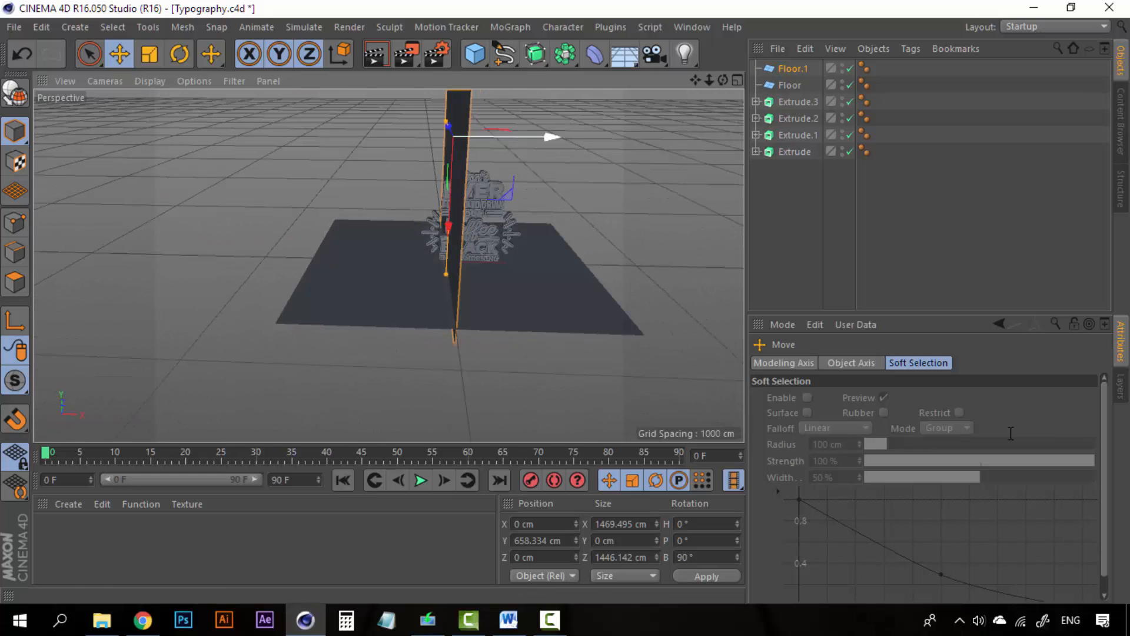
pyautogui.moveTo(507, 137); pyautogui.dragTo(370, 140)
pyautogui.moveTo(380, 194)
pyautogui.keyDown('alt'); pyautogui.mouseDown()
pyautogui.moveTo(418, 187)
pyautogui.moveTo(365, 178)
pyautogui.moveTo(350, 203)
pyautogui.moveTo(368, 213)
pyautogui.mouseUp(); pyautogui.keyUp('alt')
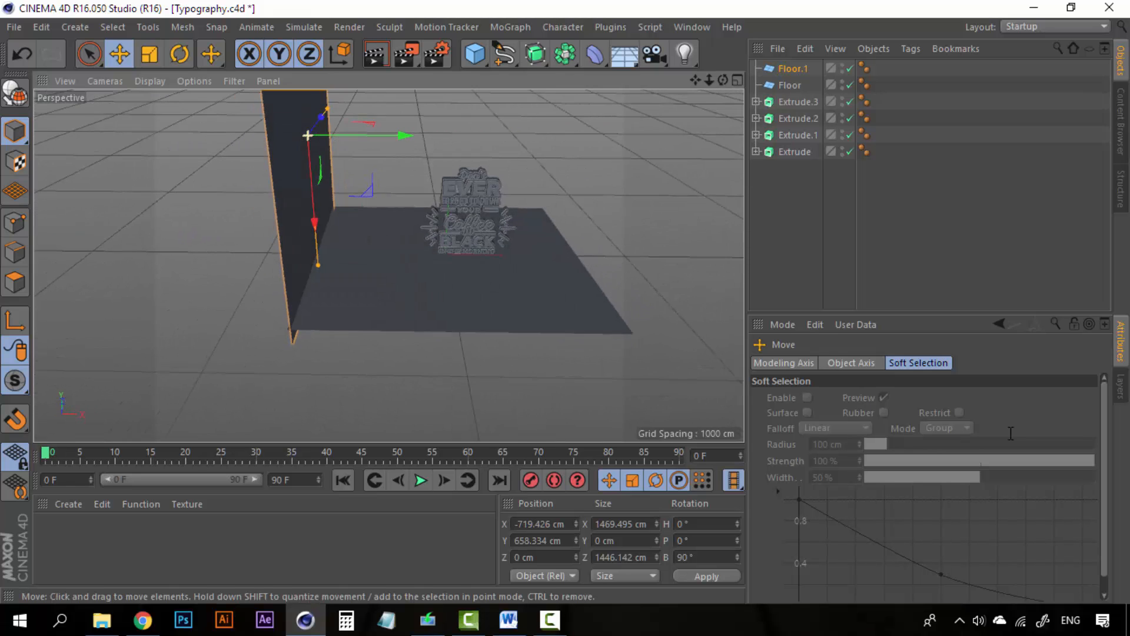
# Step: Rename the upright plane as Left Wall and deselect it
pyautogui.doubleClick(793, 69)
pyautogui.write('L')
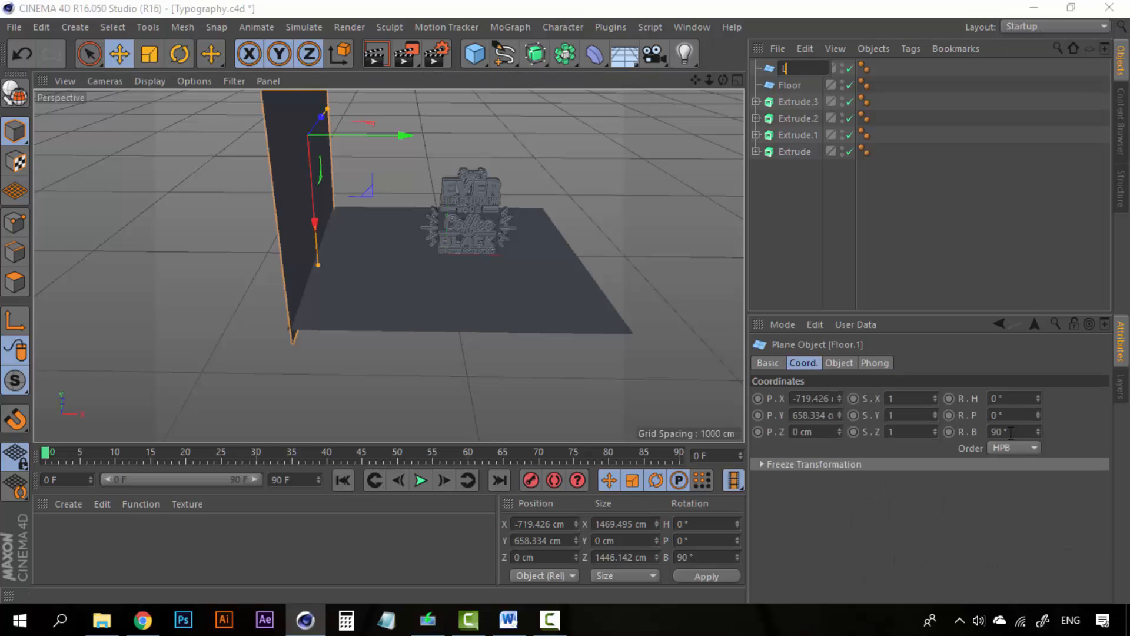
pyautogui.write('eft Wall')
pyautogui.press('Return')
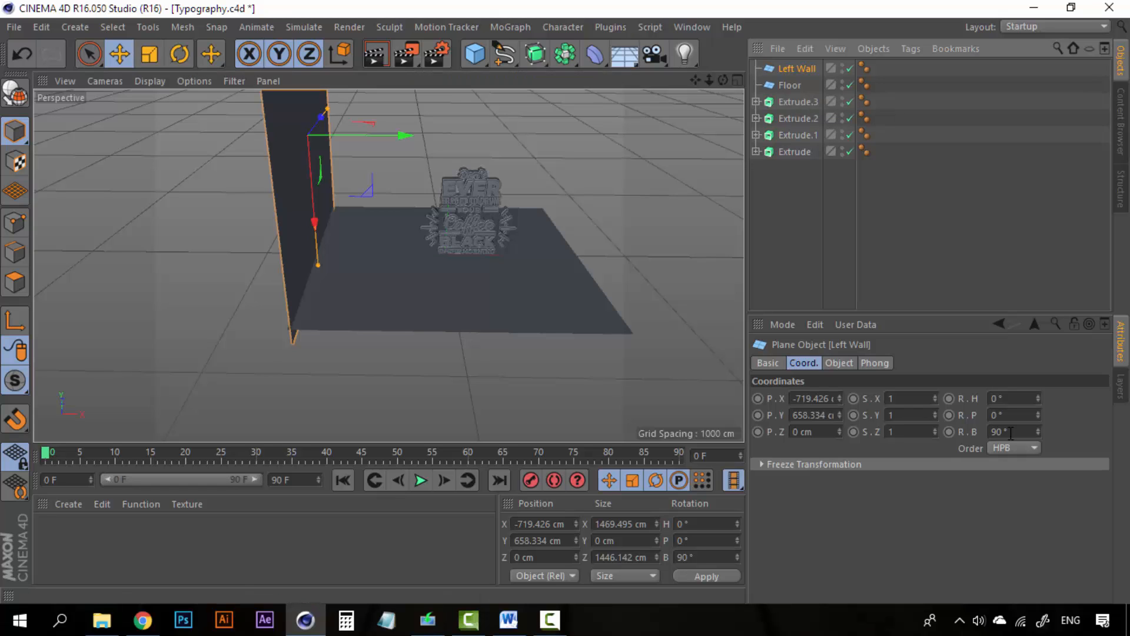
pyautogui.click(942, 236)
pyautogui.moveTo(445, 255)
pyautogui.keyDown('alt'); pyautogui.mouseDown()
pyautogui.moveTo(359, 265)
pyautogui.moveTo(412, 217)
pyautogui.moveTo(427, 265)
pyautogui.mouseUp(); pyautogui.keyUp('alt')
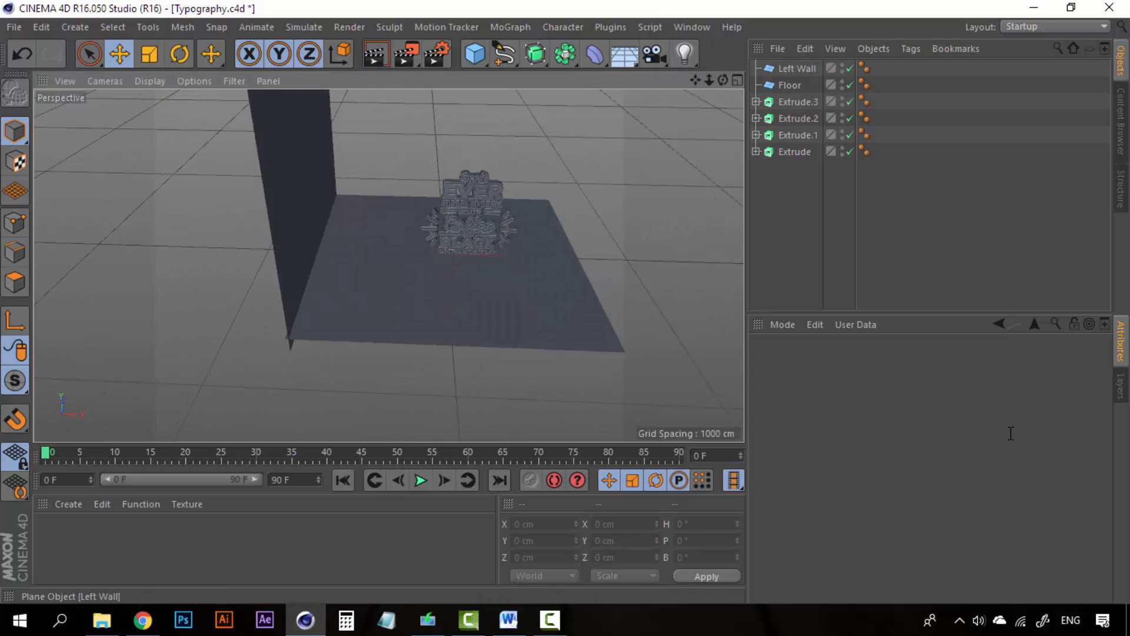
# Step: Duplicate the Left Wall and move the copy to the floor's opposite edge, at about X 717 cm
pyautogui.click(797, 69)
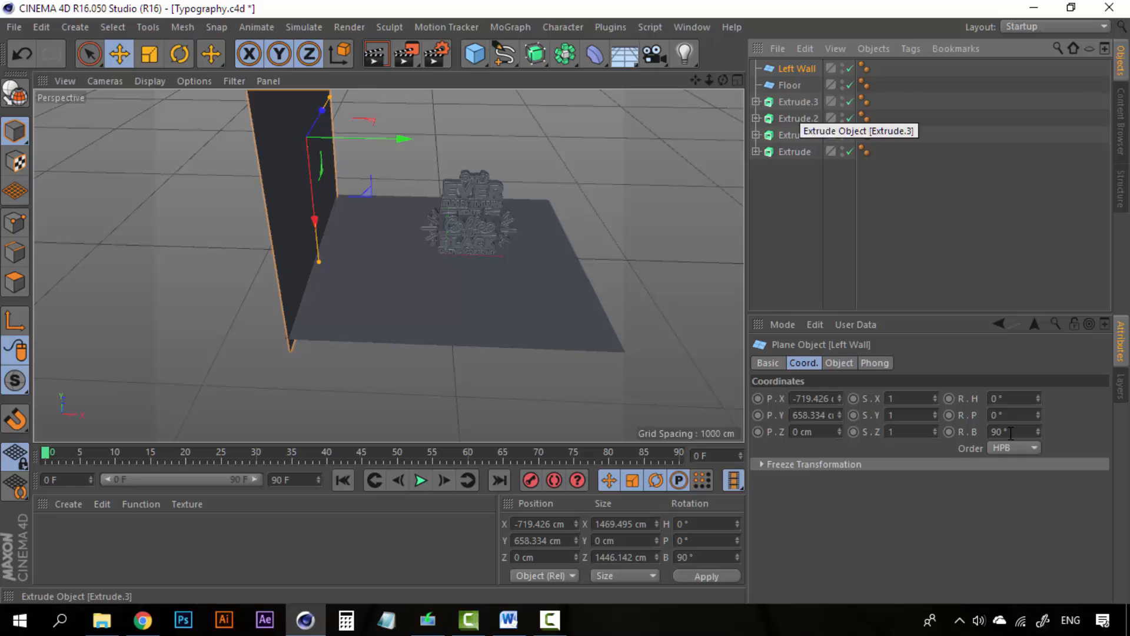
pyautogui.hotkey('ctrl', 'c')
pyautogui.hotkey('ctrl', 'v')
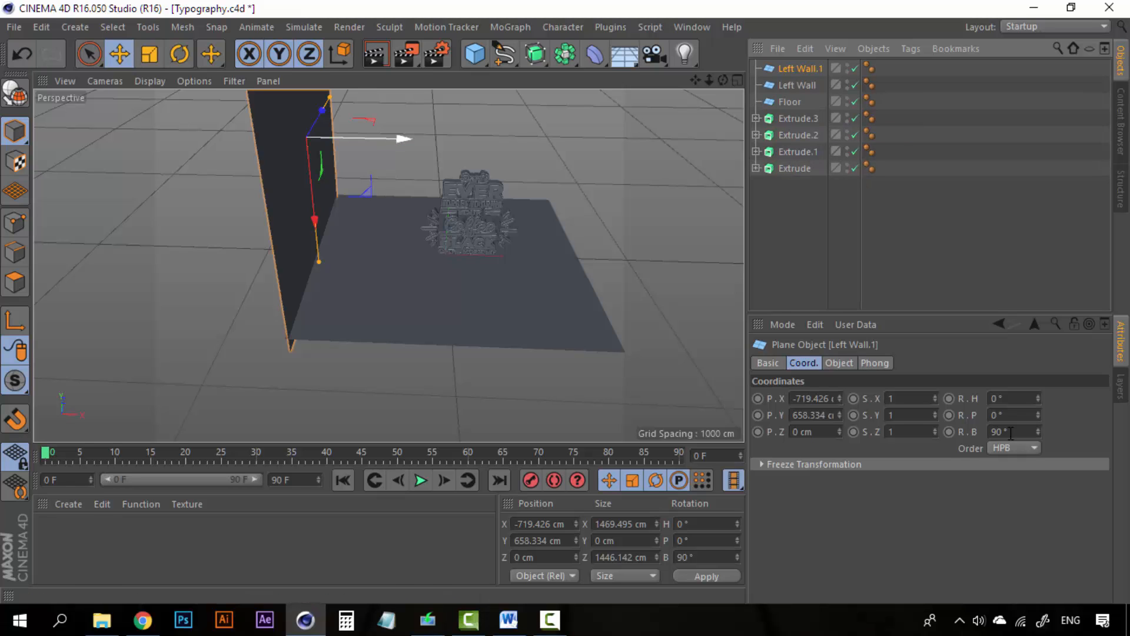
pyautogui.moveTo(406, 139); pyautogui.dragTo(703, 144)
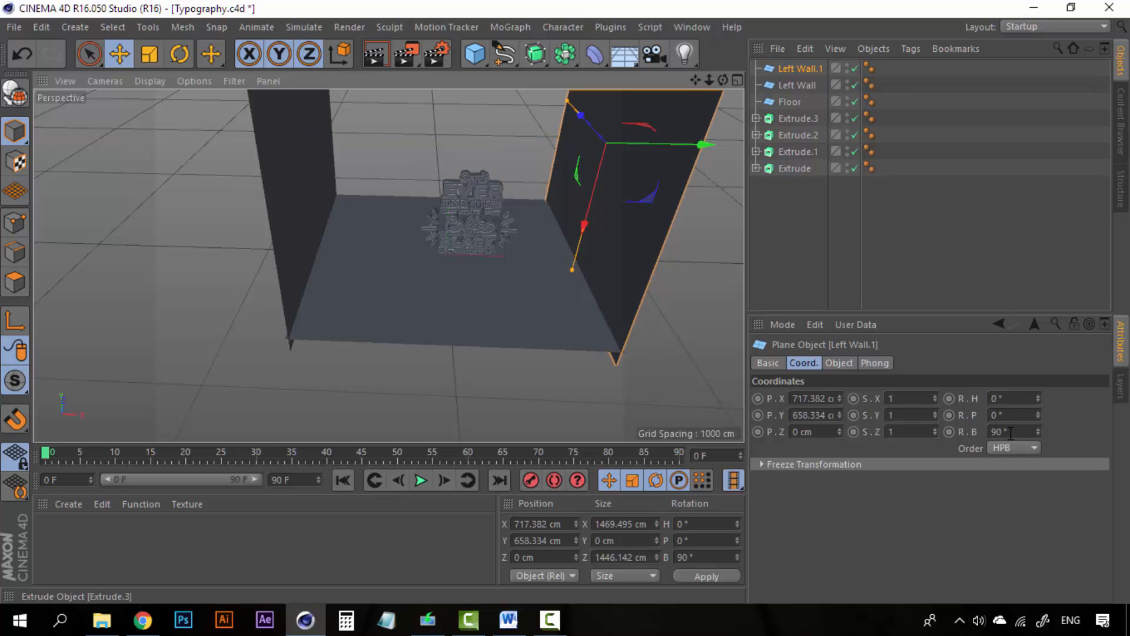
# Step: Rename the duplicated wall as Right Wall
pyautogui.doubleClick(796, 69)
pyautogui.write('Right Wall')
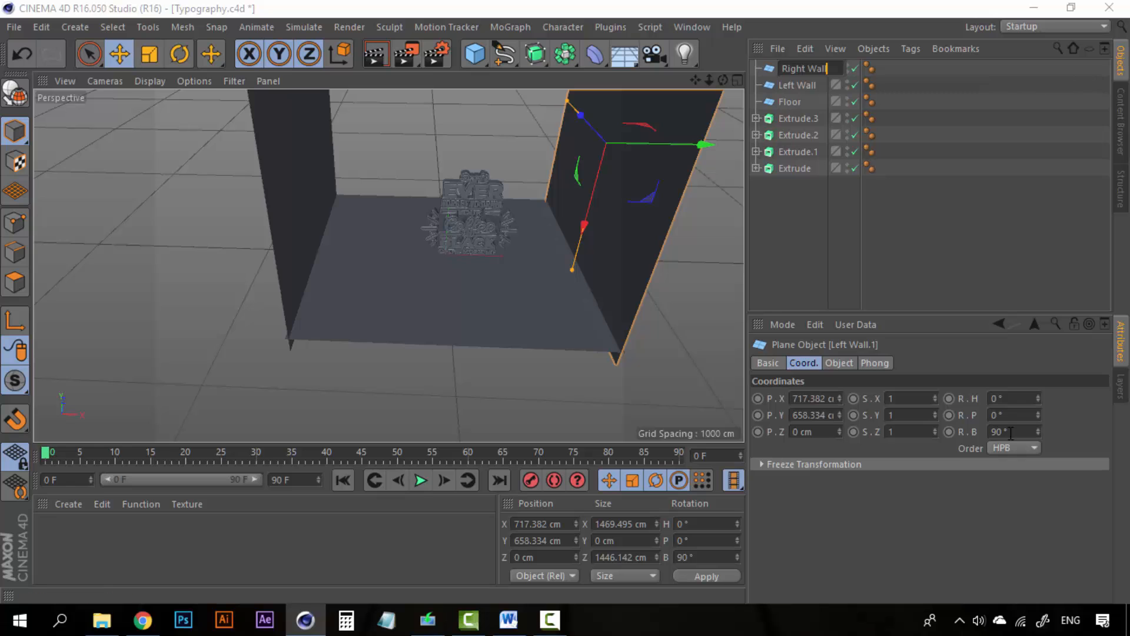
pyautogui.press('Return')
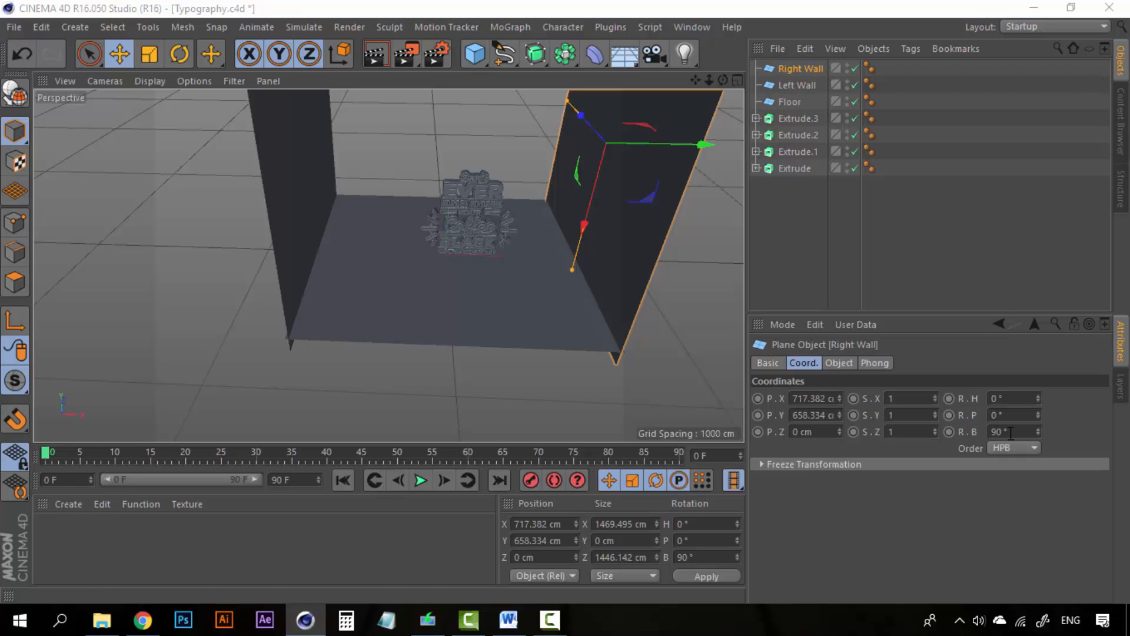
# Step: Duplicate the Floor plane again and set the copy's pitch rotation to 90°
pyautogui.keyDown('alt'); pyautogui.moveTo(389, 265); pyautogui.dragTo(332, 360, button='middle'); pyautogui.keyUp('alt')
pyautogui.click(470, 349)
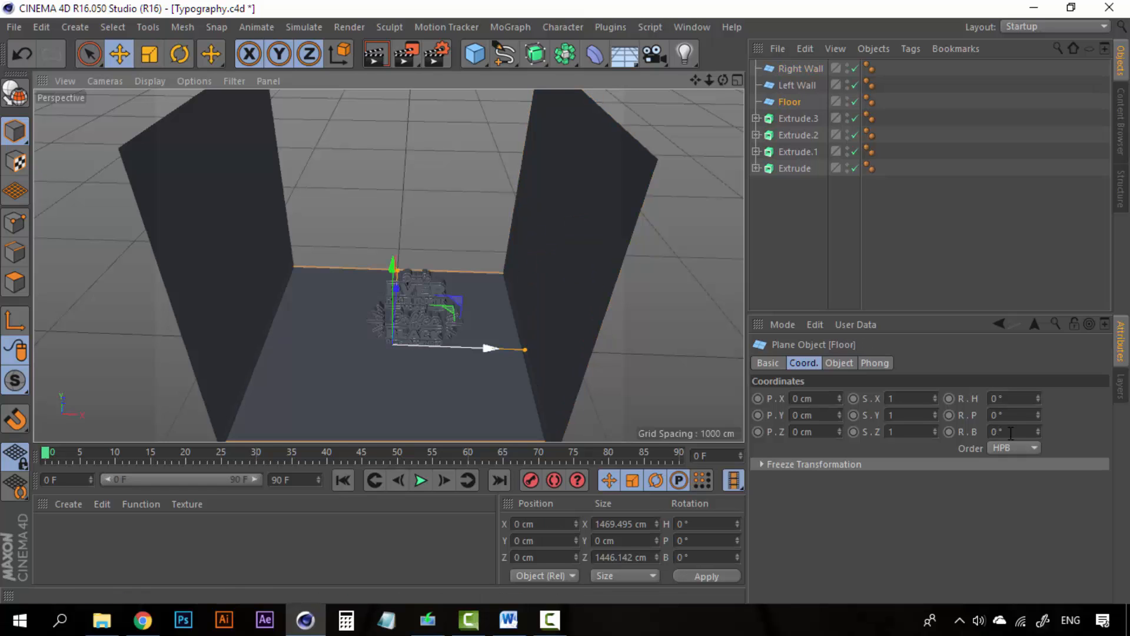
pyautogui.click(798, 119)
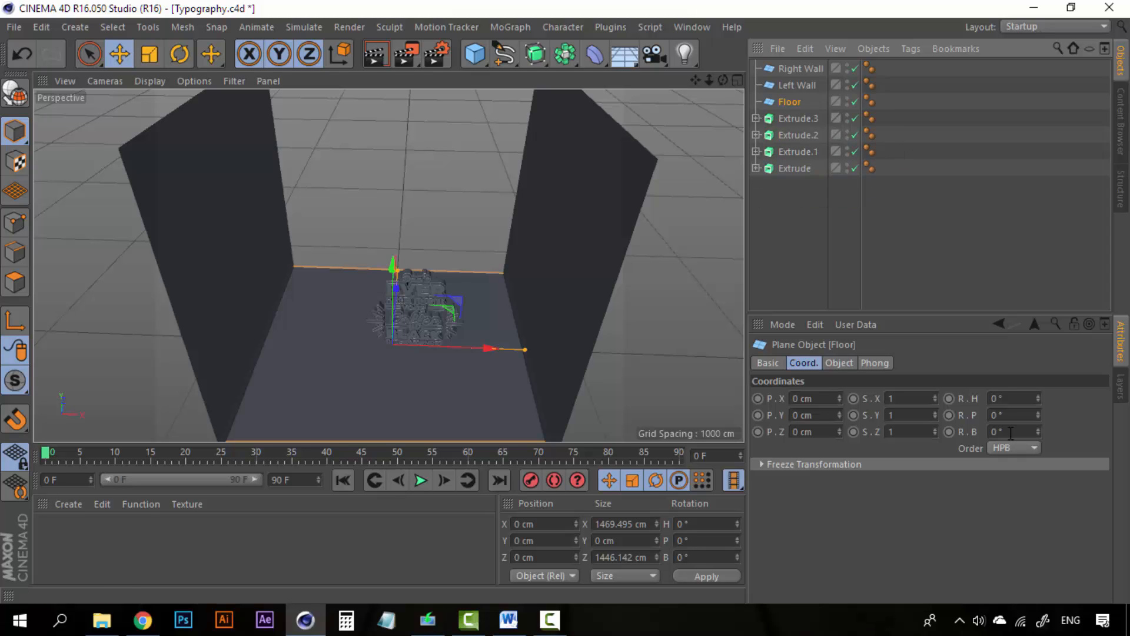
pyautogui.hotkey('ctrl', 'v')
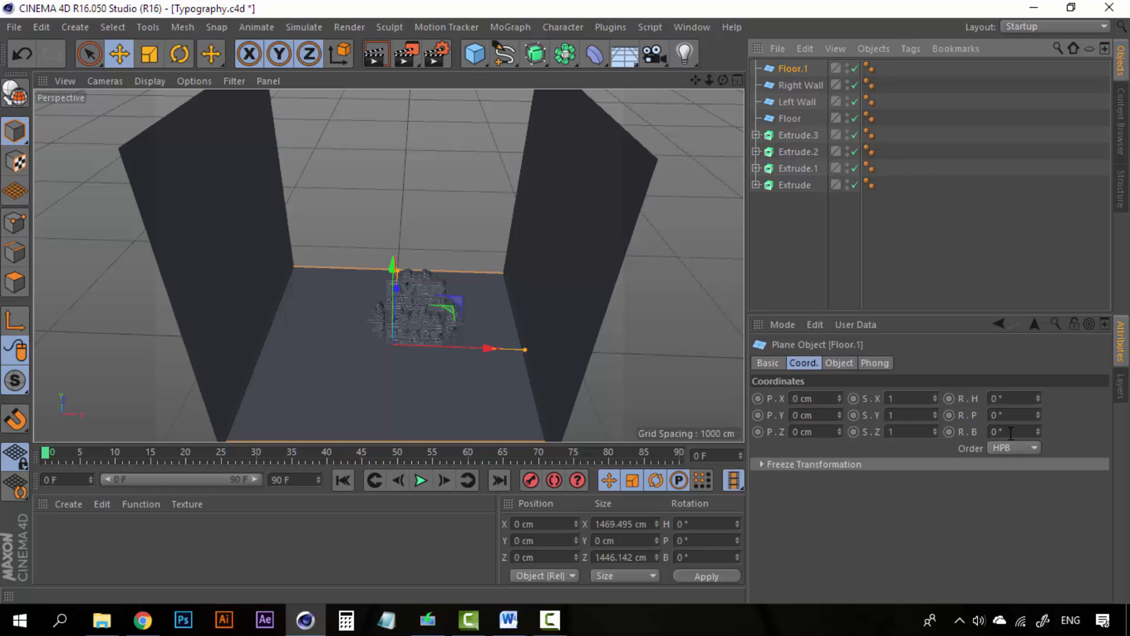
pyautogui.moveTo(1037, 415); pyautogui.dragTo(1037, 424)
pyautogui.hotkey('ctrl', 'z')
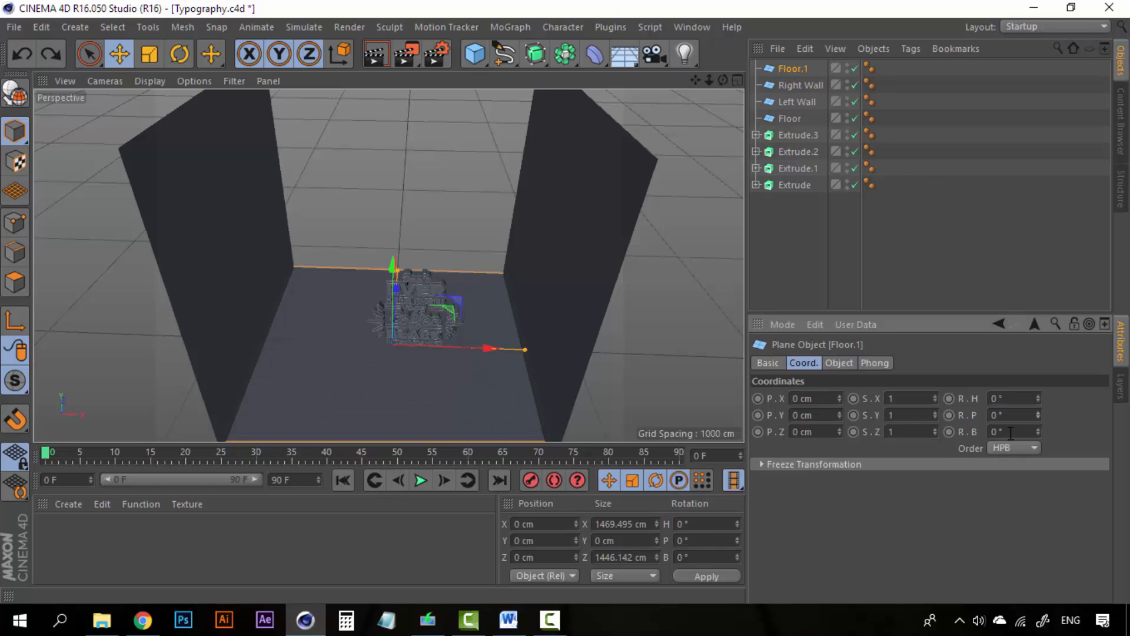
pyautogui.write('90')
pyautogui.press('Return')
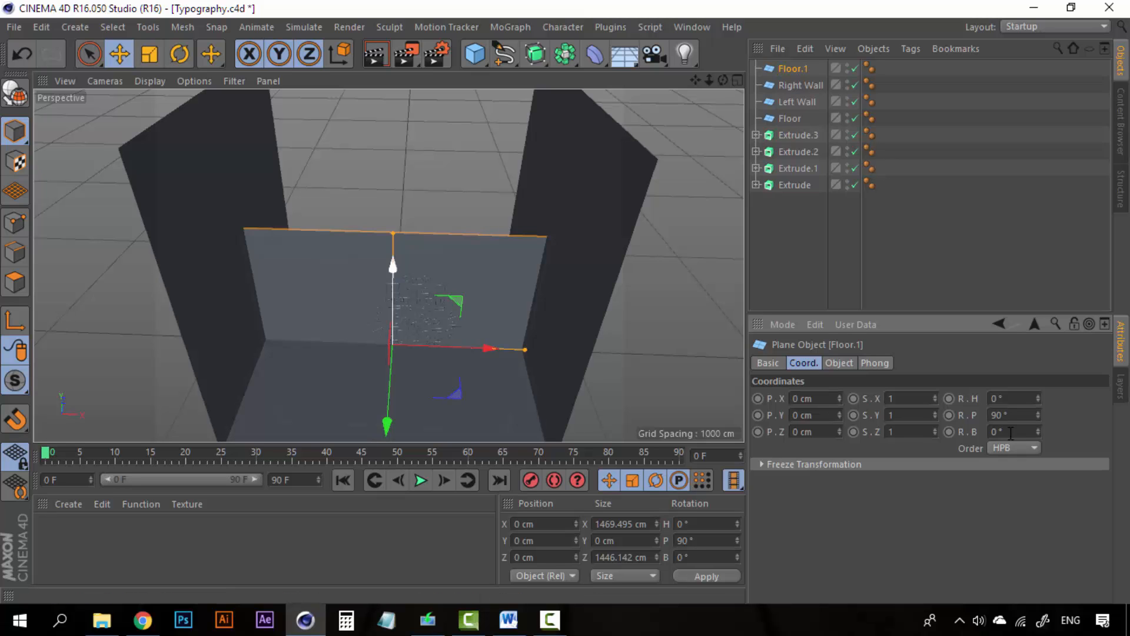
# Step: Move the upright floor copy to the room's rear edge, at about Y 720 cm and Z 701 cm
pyautogui.moveTo(393, 266); pyautogui.dragTo(394, 137)
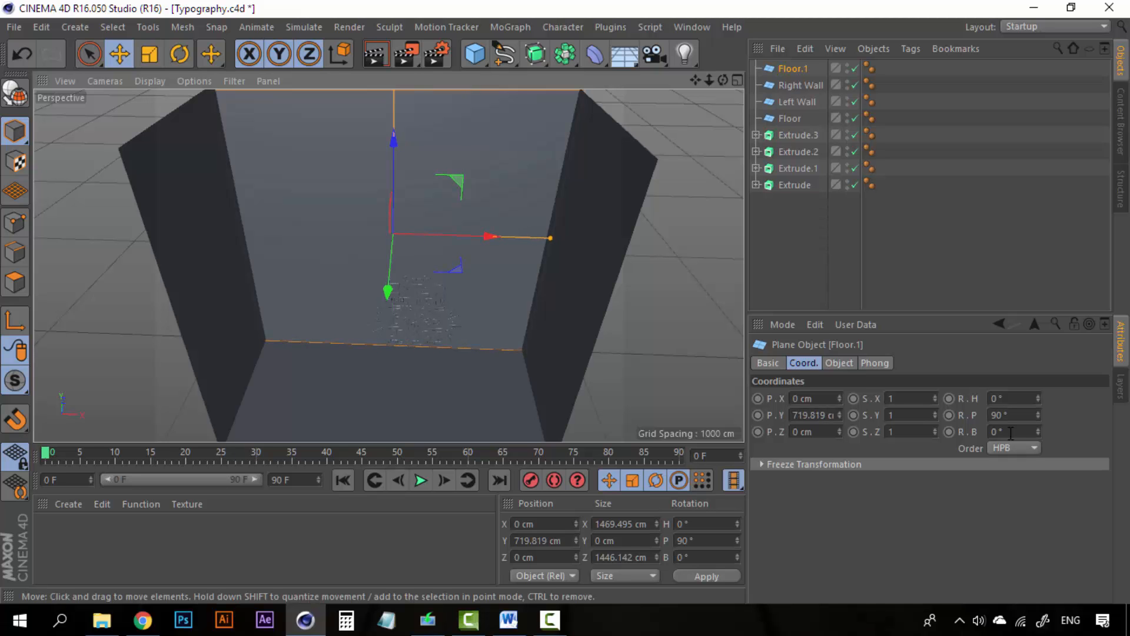
pyautogui.keyDown('alt'); pyautogui.moveTo(393, 236); pyautogui.dragTo(553, 235); pyautogui.keyUp('alt')
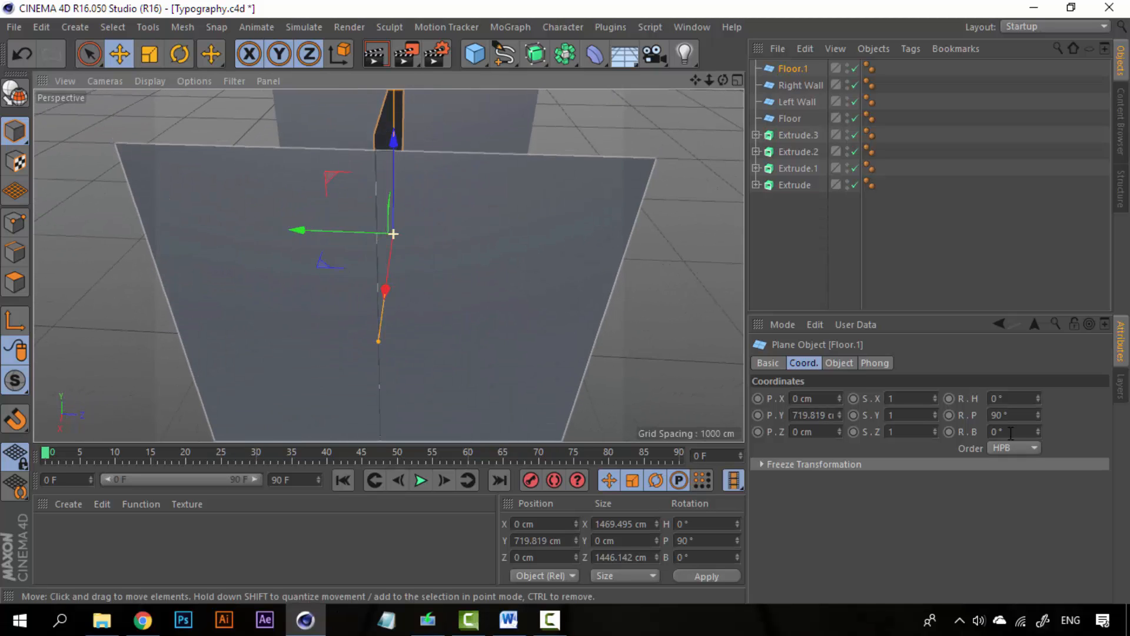
pyautogui.scroll(-4, 434, 197)
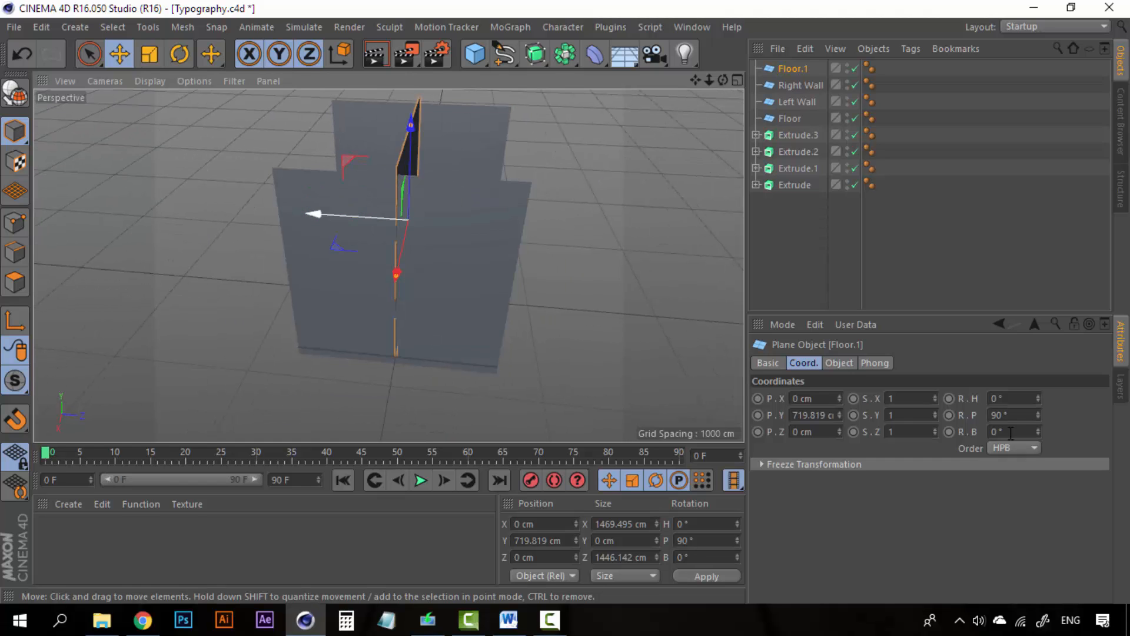
pyautogui.moveTo(355, 218); pyautogui.dragTo(503, 227)
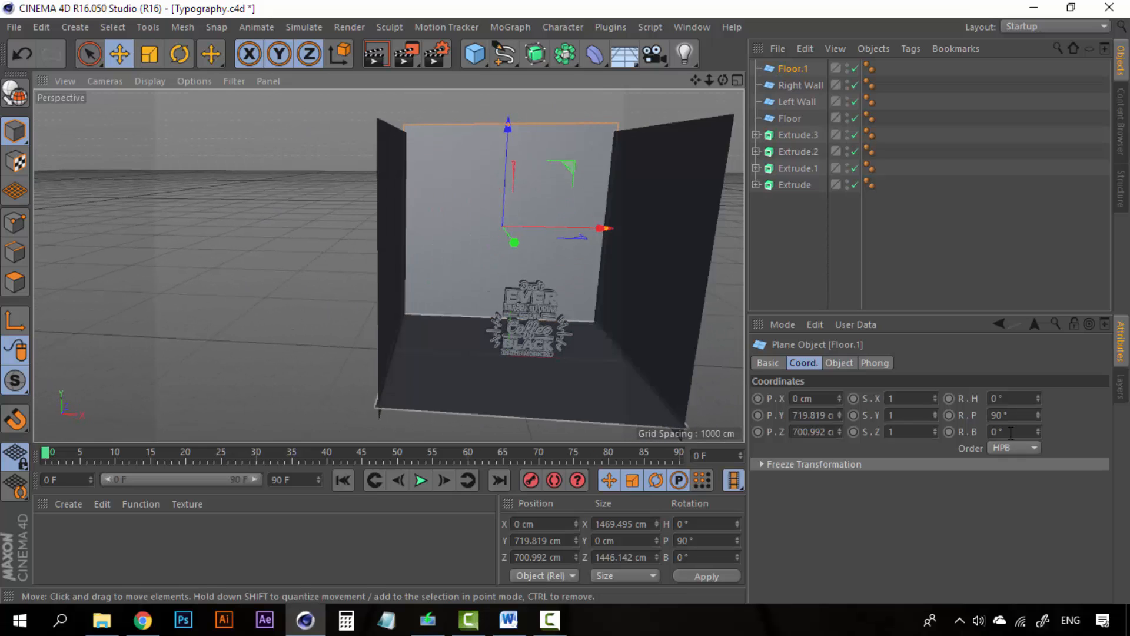
# Step: Rename the upright plane at the rear of the room as Back Wall
pyautogui.doubleClick(793, 68)
pyautogui.write('Back Wall')
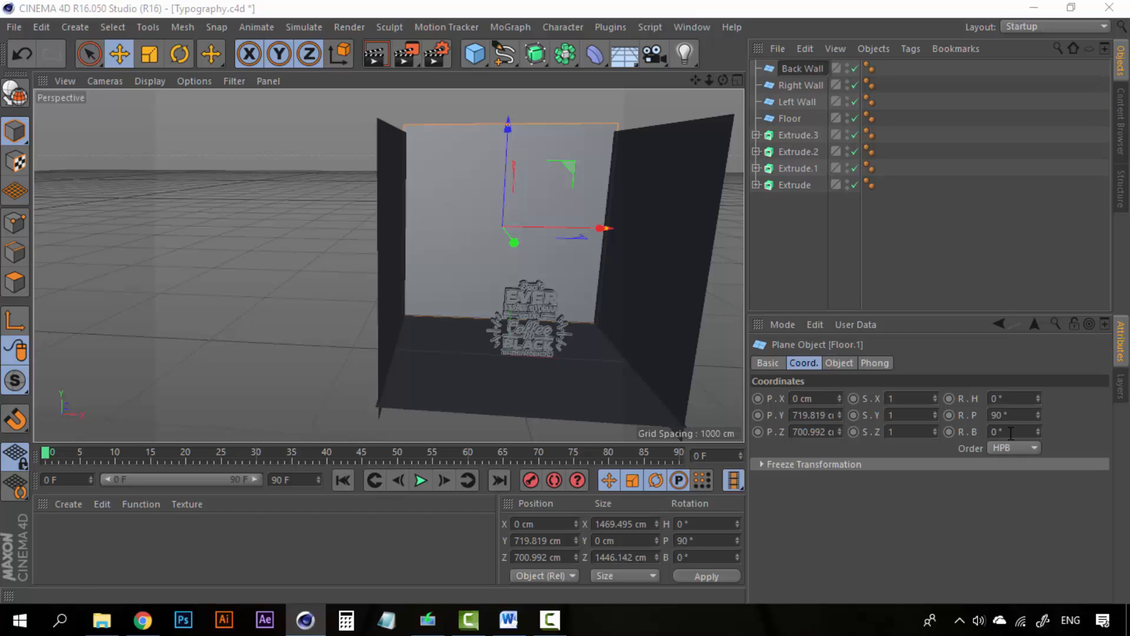
pyautogui.press('Return')
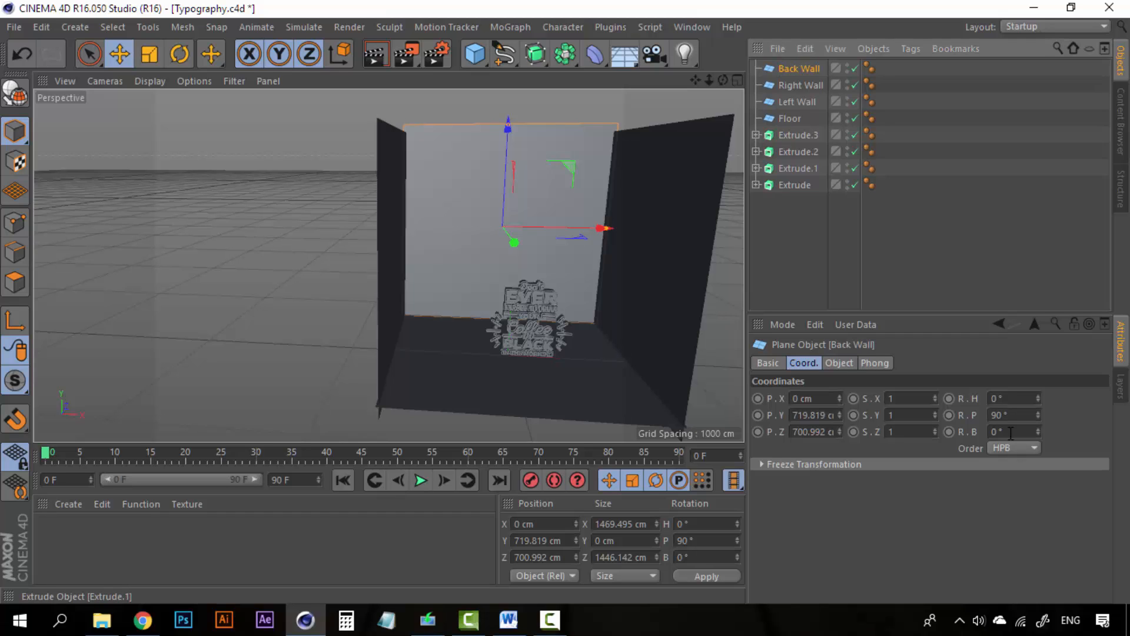
# Step: Duplicate the Back Wall and move the copy to the room's front edge, at about Z -689 cm
pyautogui.hotkey('ctrl', 'c')
pyautogui.hotkey('ctrl', 'v')
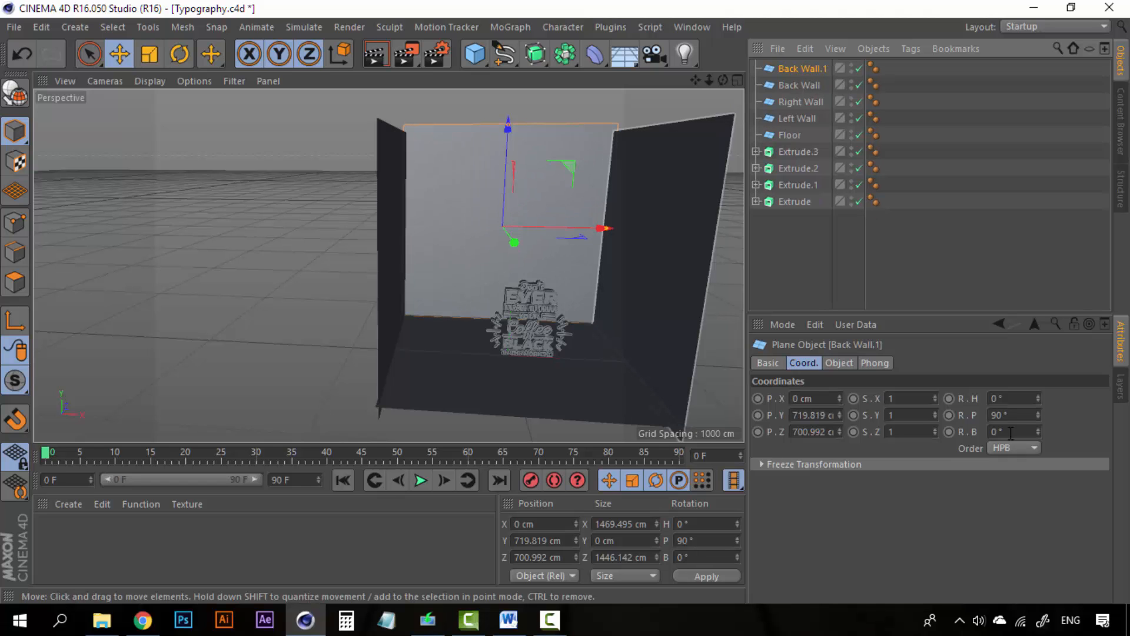
pyautogui.keyDown('alt'); pyautogui.moveTo(506, 229); pyautogui.dragTo(343, 244); pyautogui.keyUp('alt')
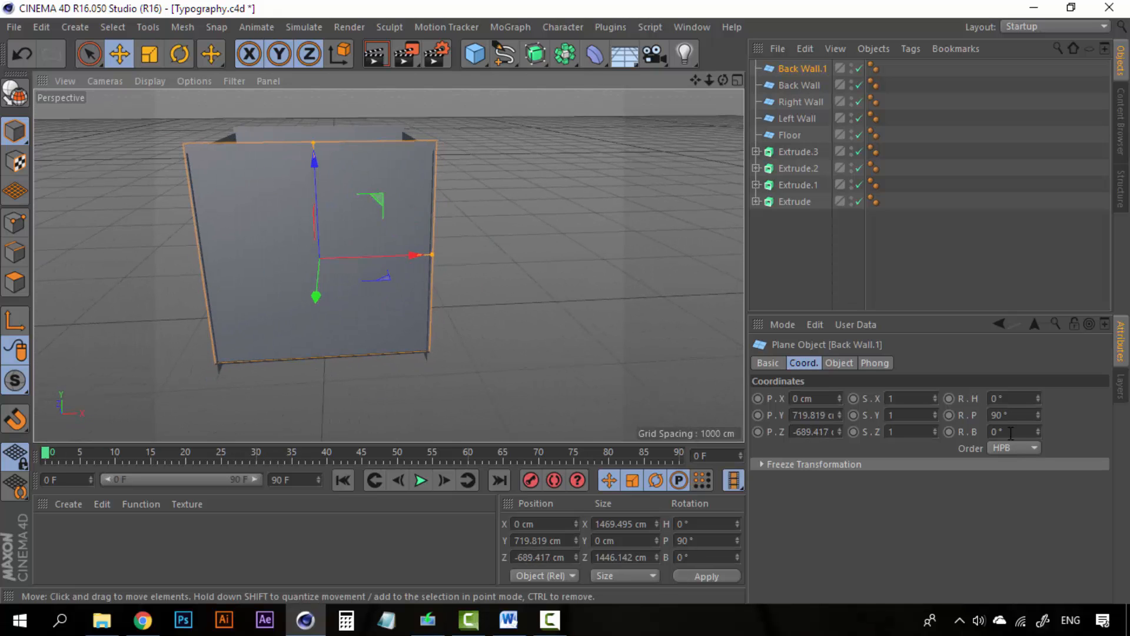
# Step: Rename the duplicated wall at the room's front as Front Wall
pyautogui.doubleClick(803, 69)
pyautogui.write('F')
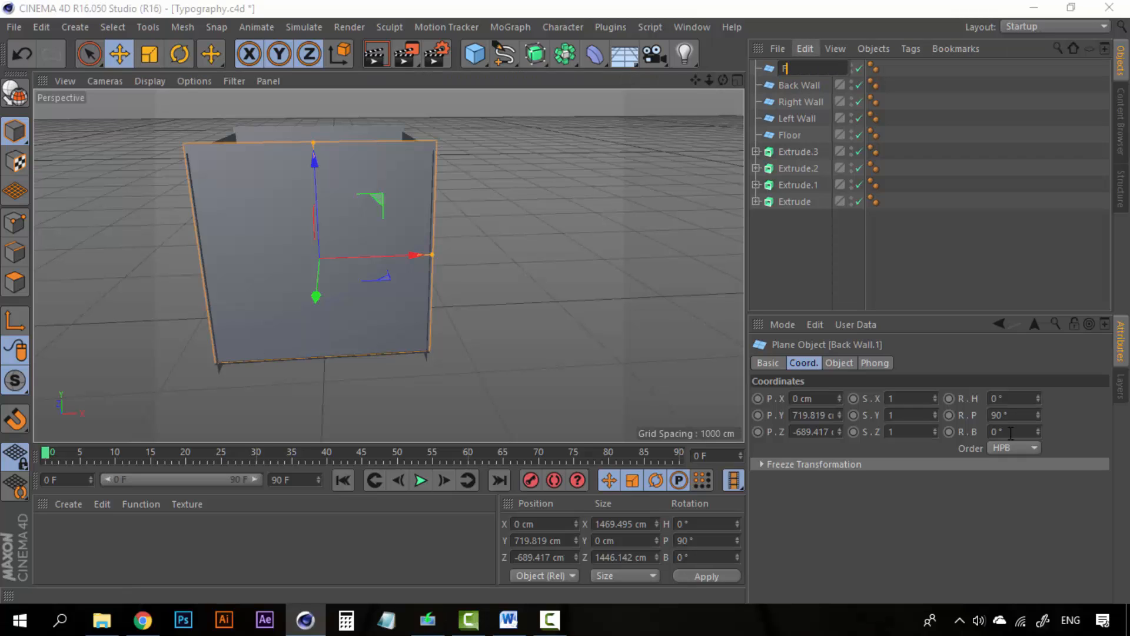
pyautogui.write('ront Wall')
pyautogui.press('Return')
# Step: Test-render the view with the Front Wall disabled and re-enable the wall
pyautogui.scroll(2, 262, 317)
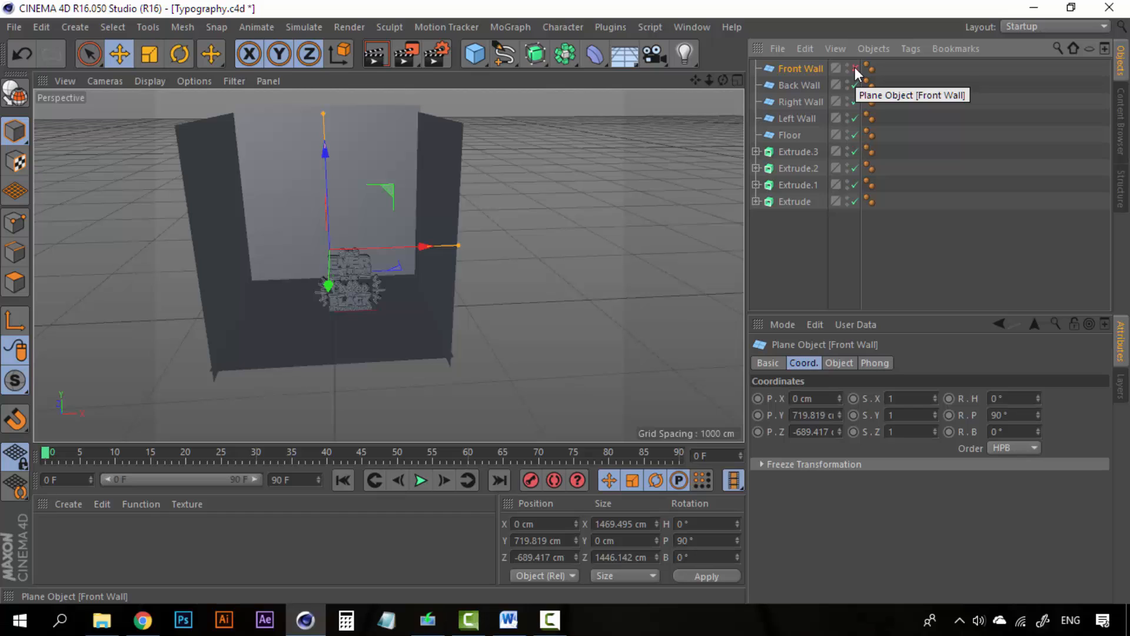
pyautogui.click(791, 235)
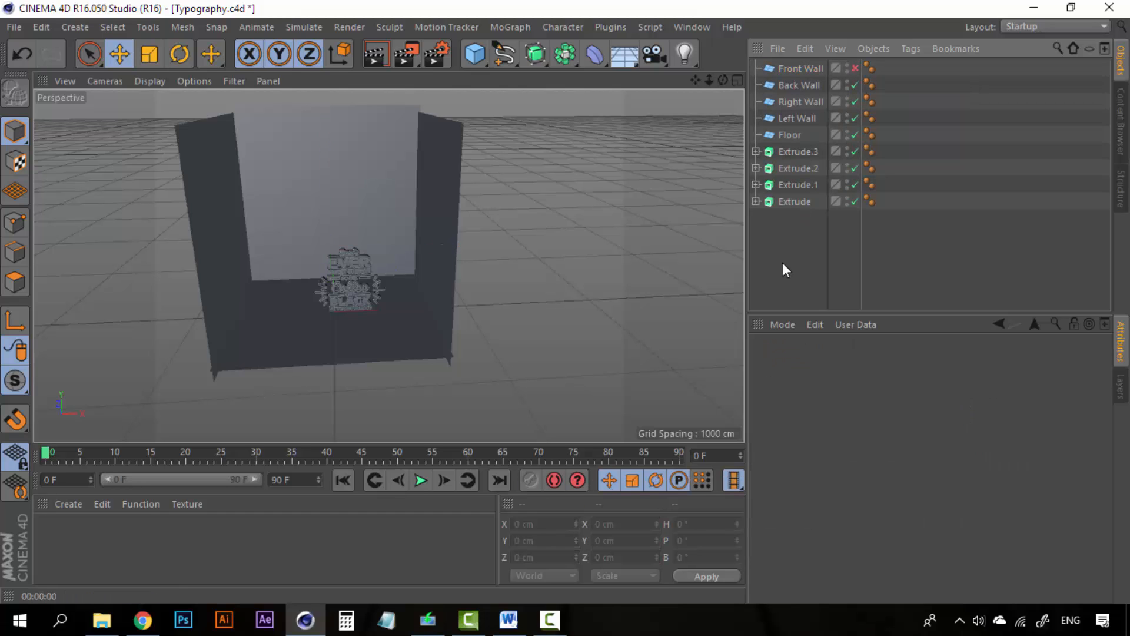
pyautogui.hotkey('ctrl', 'r')
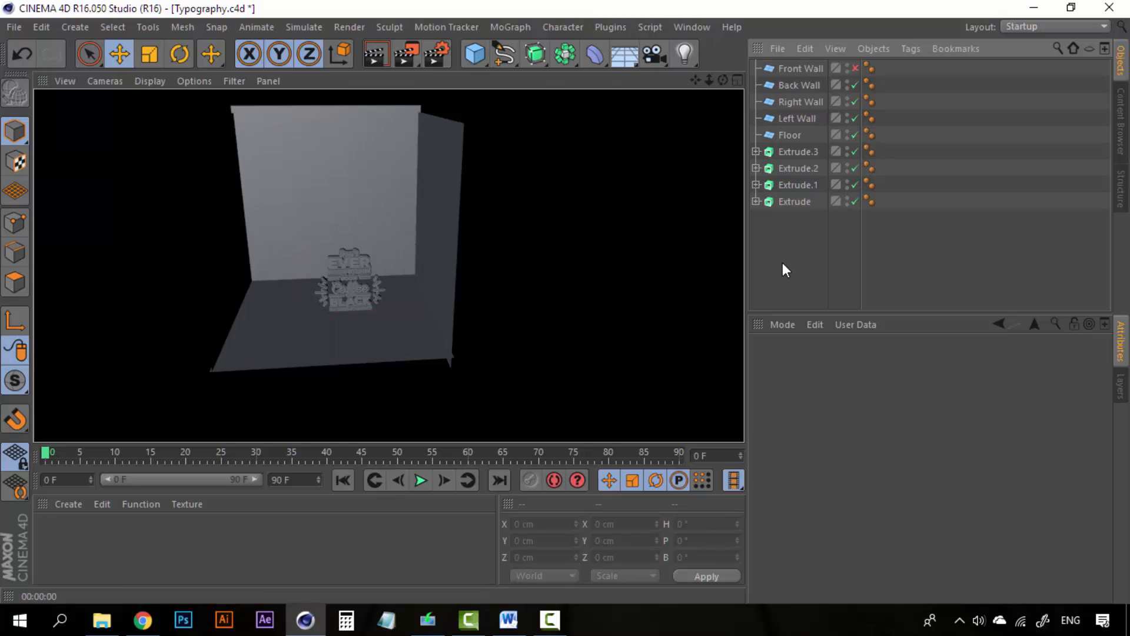
pyautogui.click(795, 69)
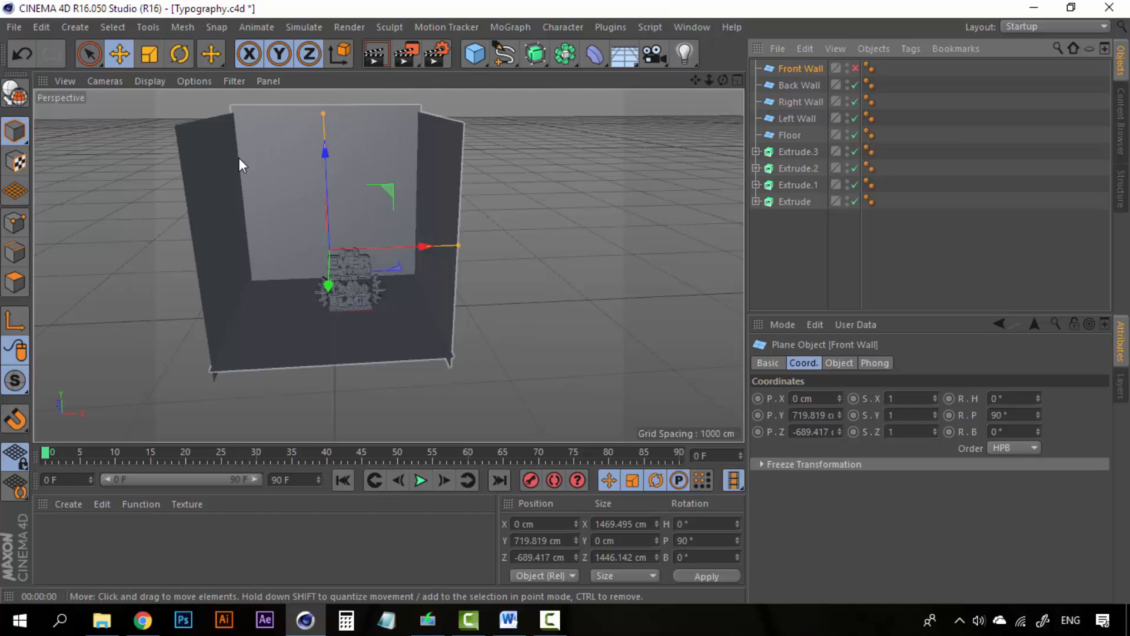
pyautogui.click(851, 66)
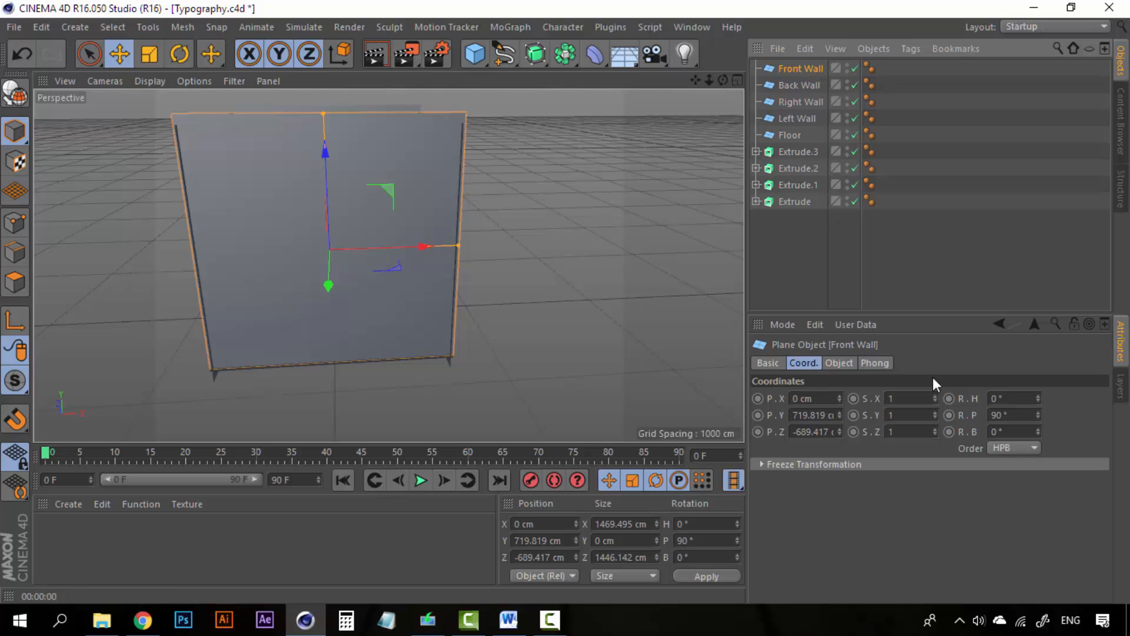
# Step: Set the Front Wall's Visible in Editor option to Off and test-render the view
pyautogui.click(838, 363)
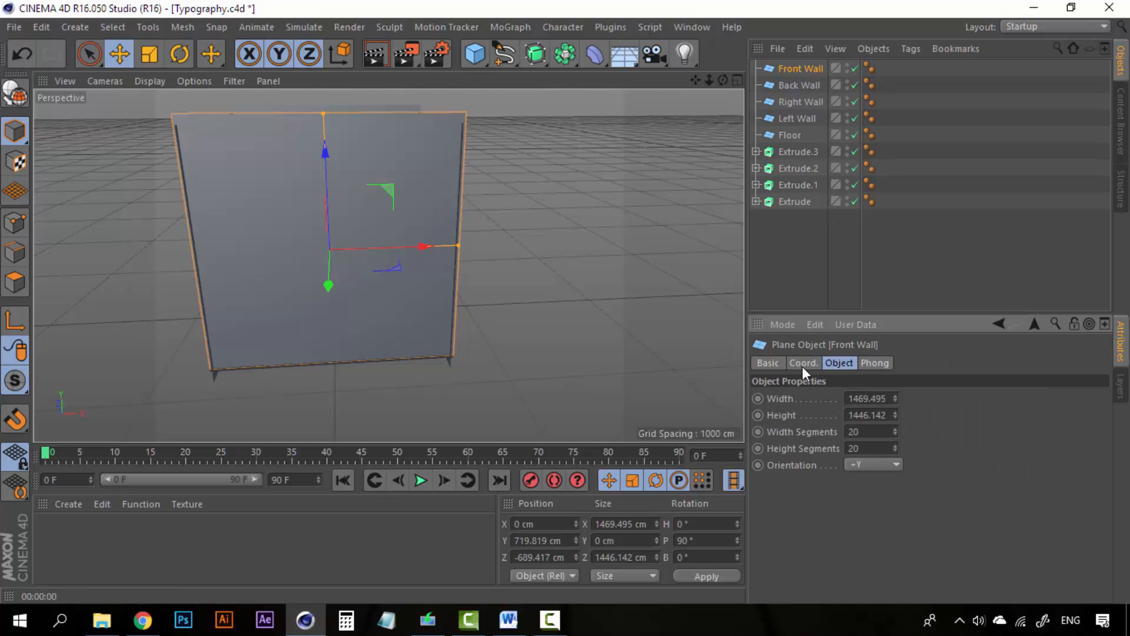
pyautogui.click(776, 365)
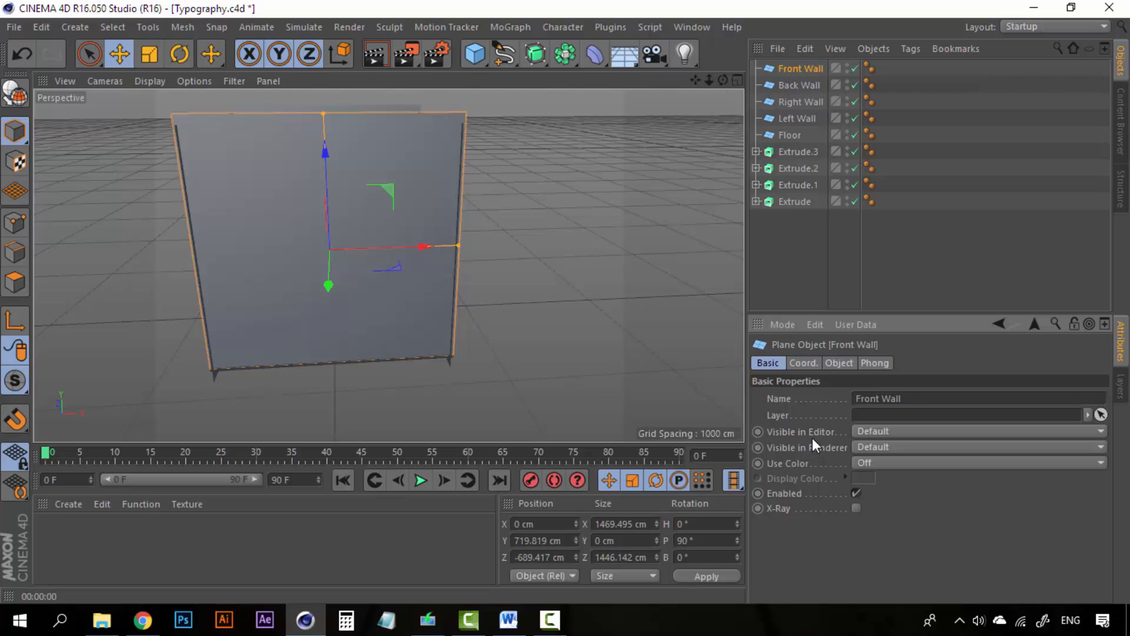
pyautogui.click(896, 430)
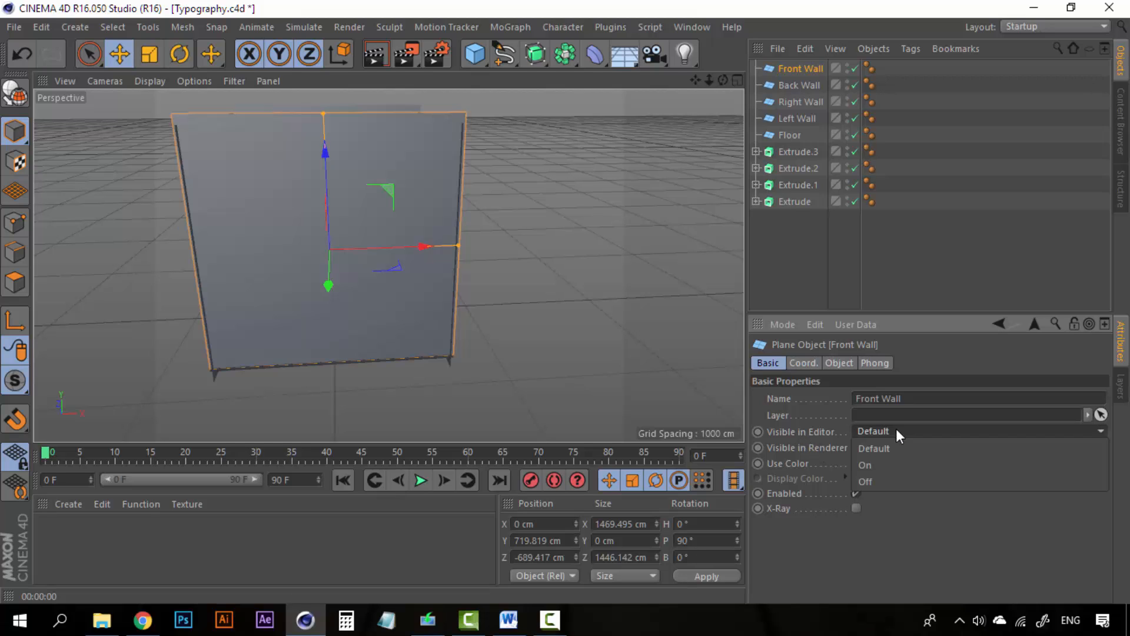
pyautogui.click(866, 482)
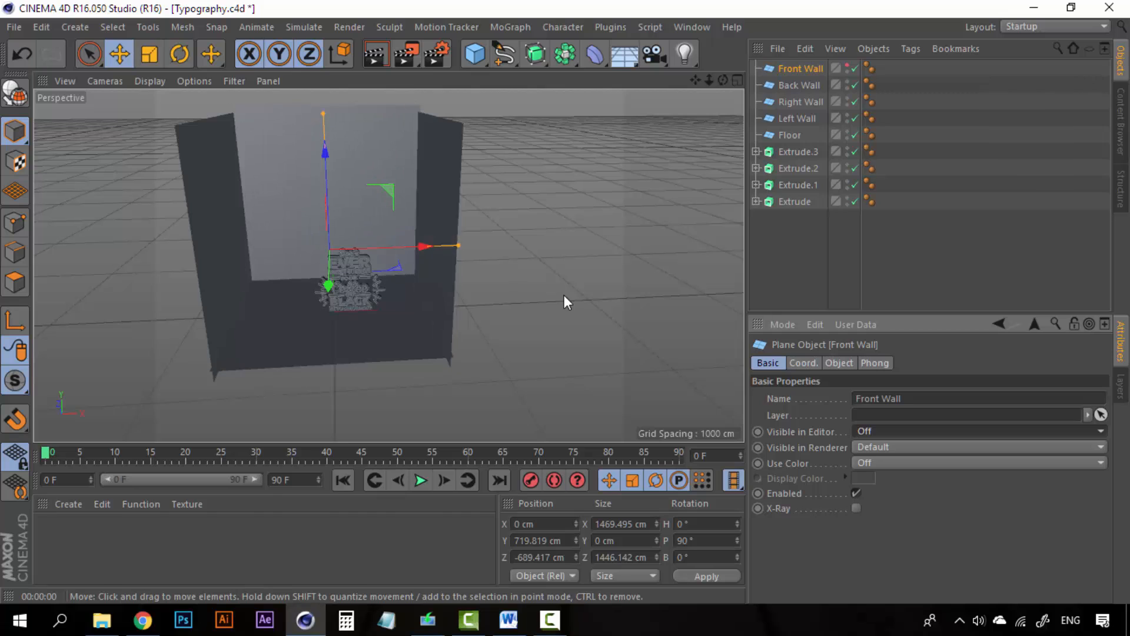
pyautogui.hotkey('ctrl', 'r')
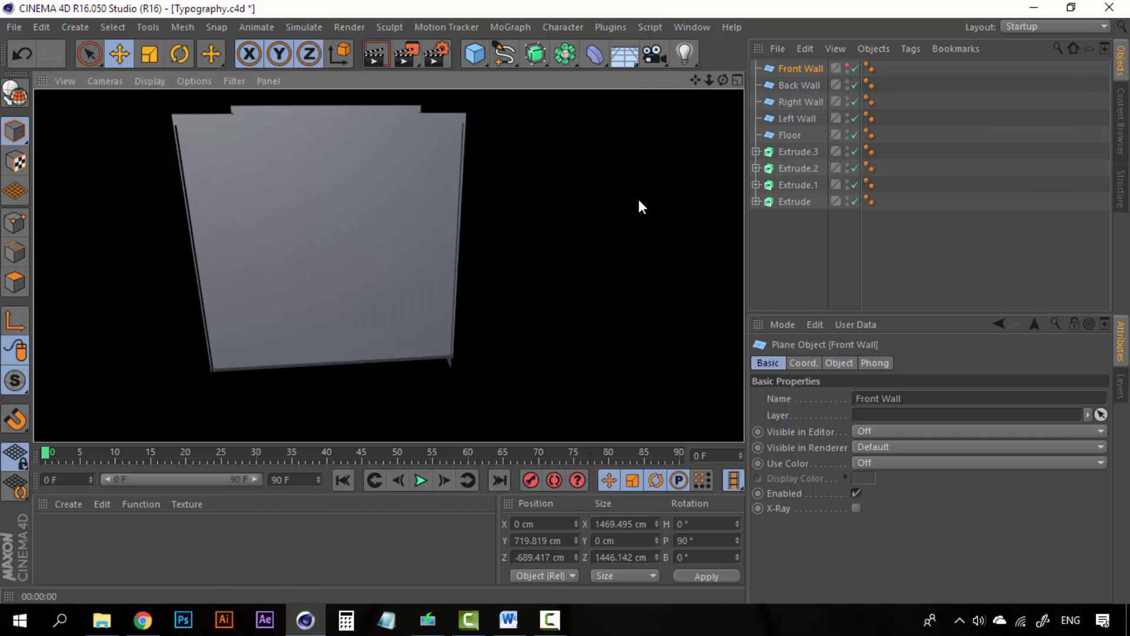
pyautogui.click(797, 256)
pyautogui.click(810, 72)
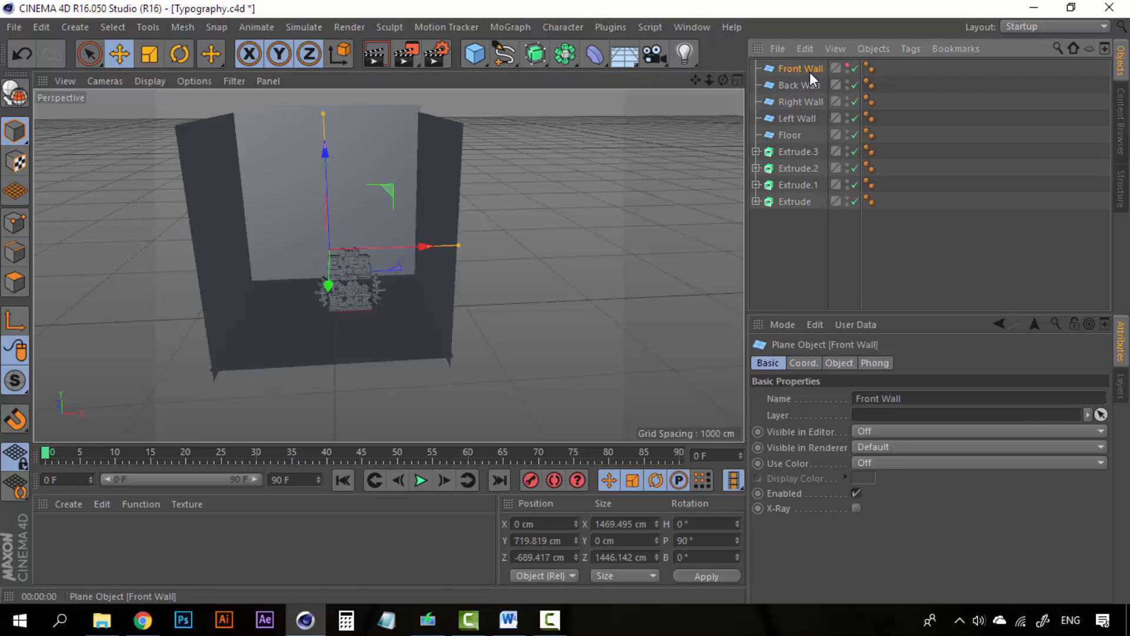
# Step: Duplicate the Floor plane and raise the copy to about Y 1340 cm as the room's ceiling
pyautogui.click(331, 301)
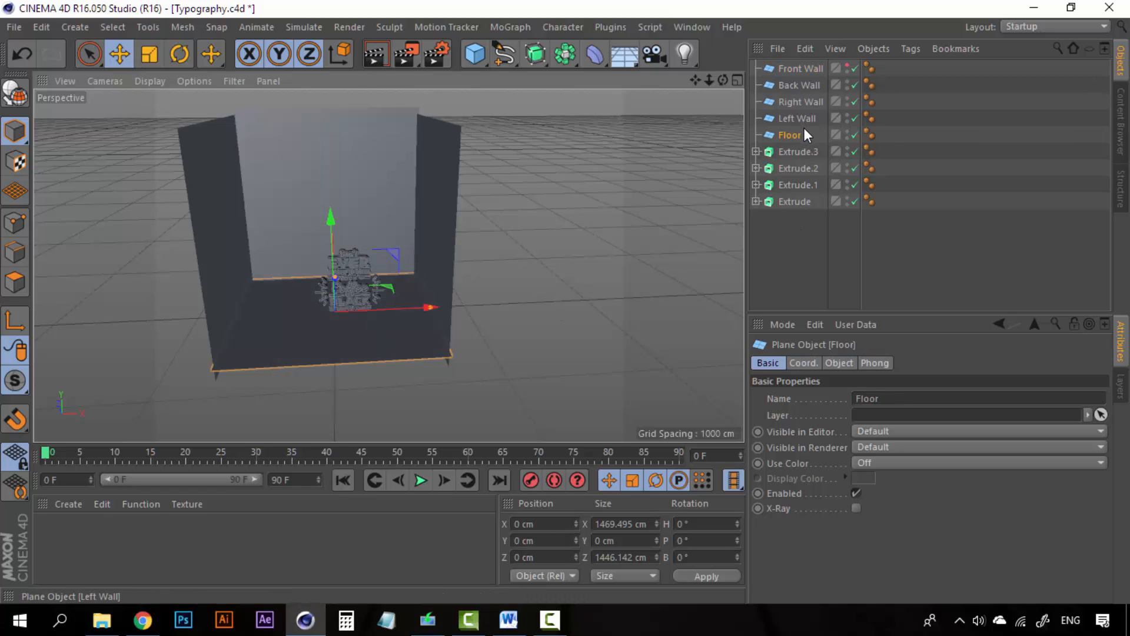
pyautogui.hotkey('ctrl', 'c')
pyautogui.hotkey('ctrl', 'v')
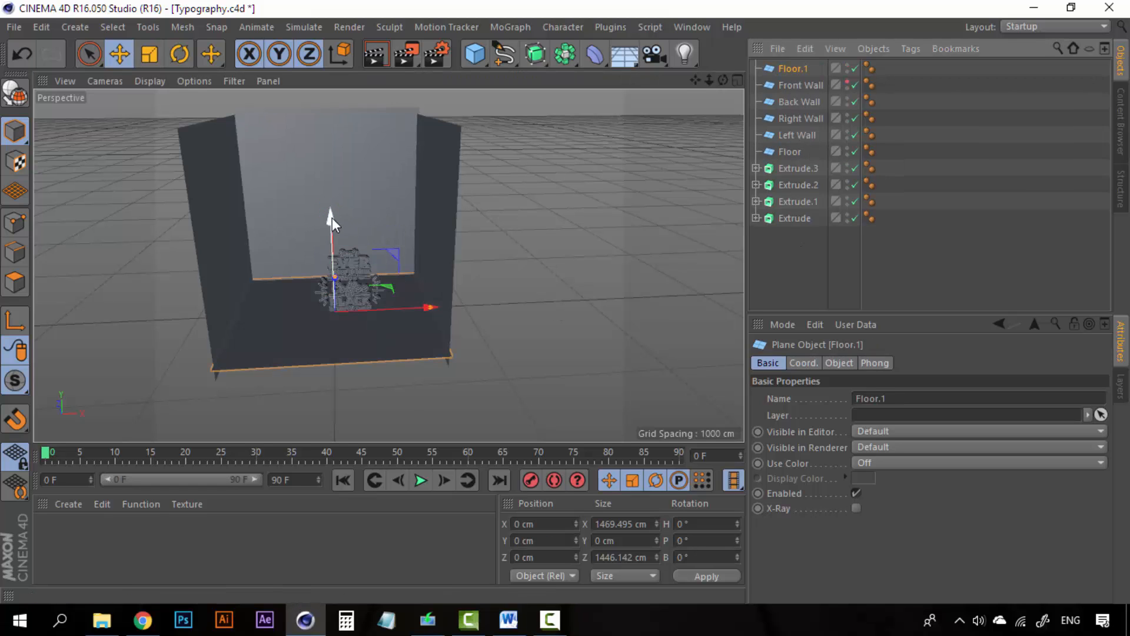
pyautogui.moveTo(332, 217); pyautogui.dragTo(322, 33)
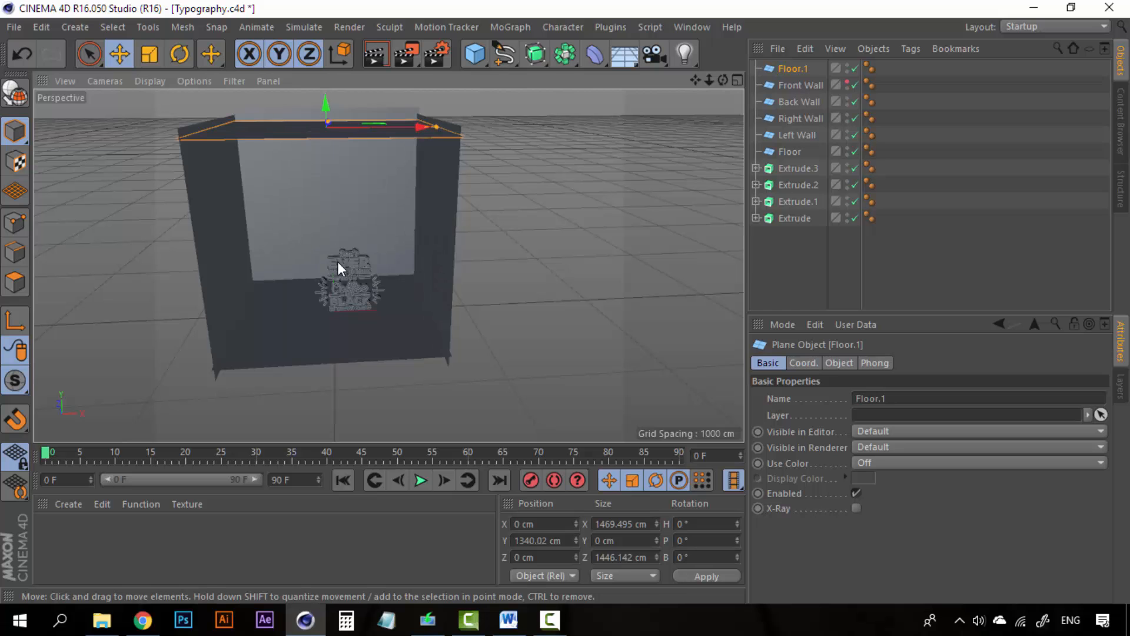
pyautogui.keyDown('alt'); pyautogui.moveTo(337, 250); pyautogui.dragTo(440, 206); pyautogui.keyUp('alt')
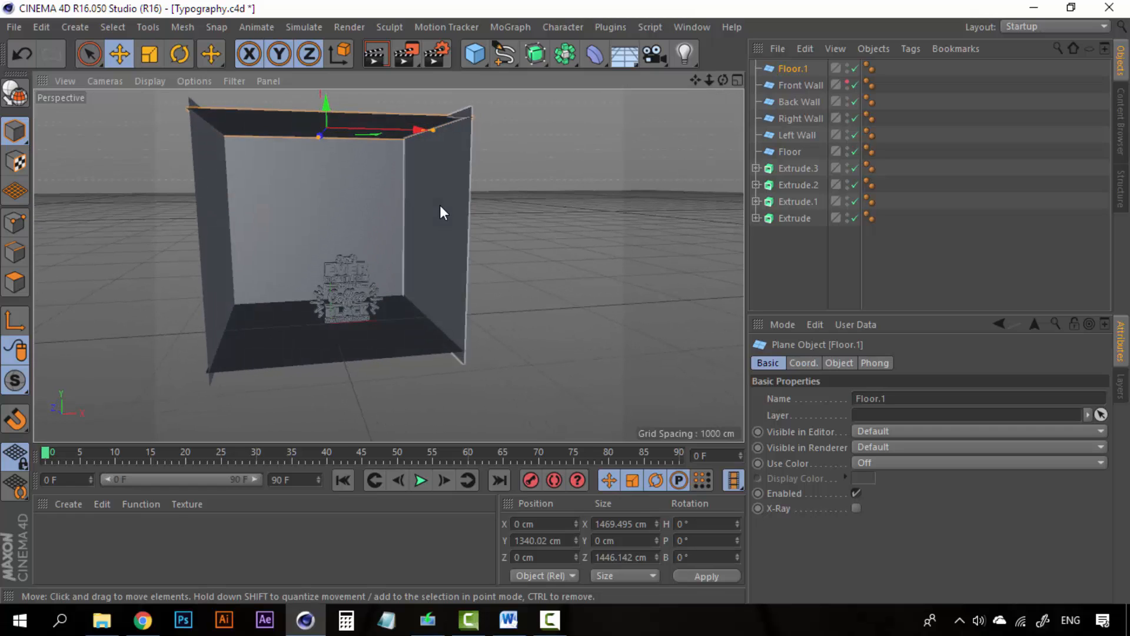
# Step: Group the four Extrude objects of the typography under one null and check its contents
pyautogui.click(799, 171)
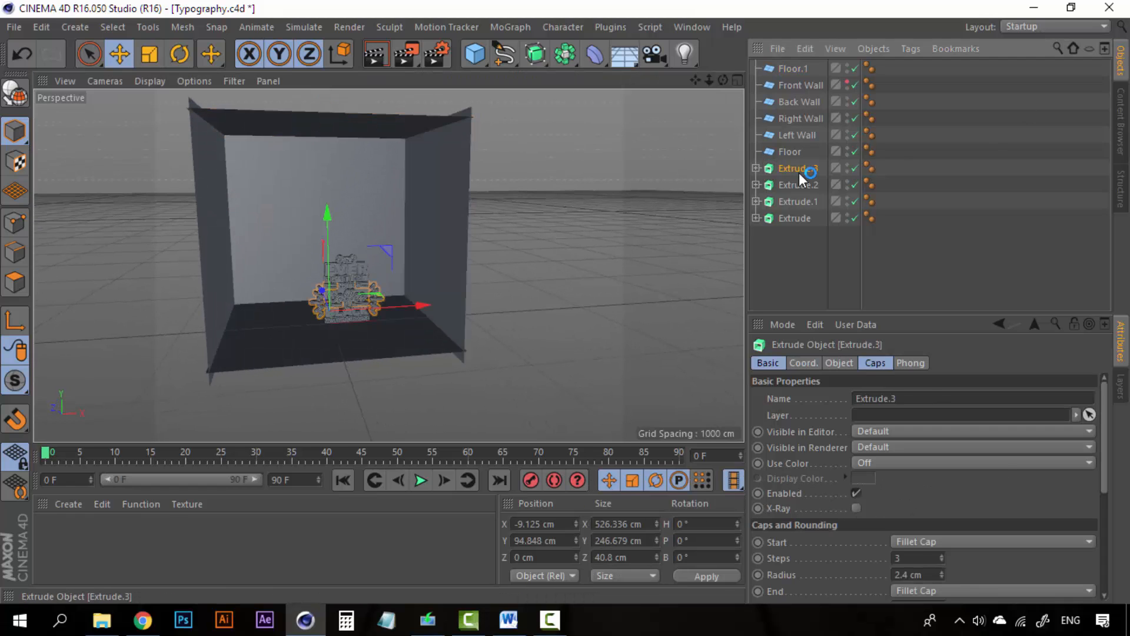
pyautogui.keyDown('shift'); pyautogui.click(795, 218); pyautogui.keyUp('shift')
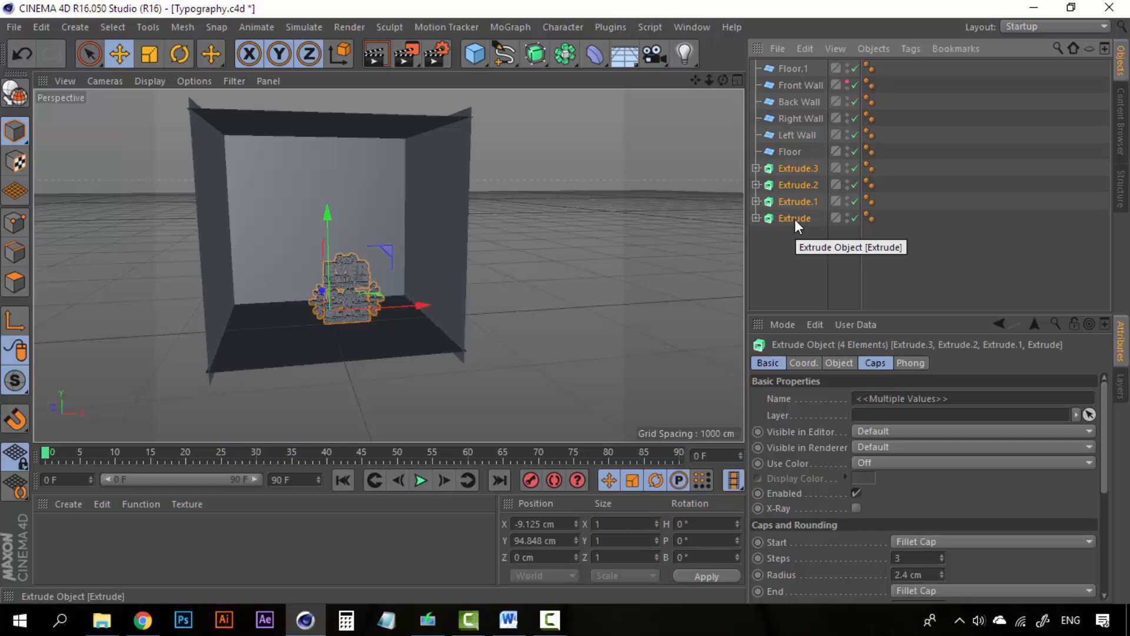
pyautogui.click(793, 151)
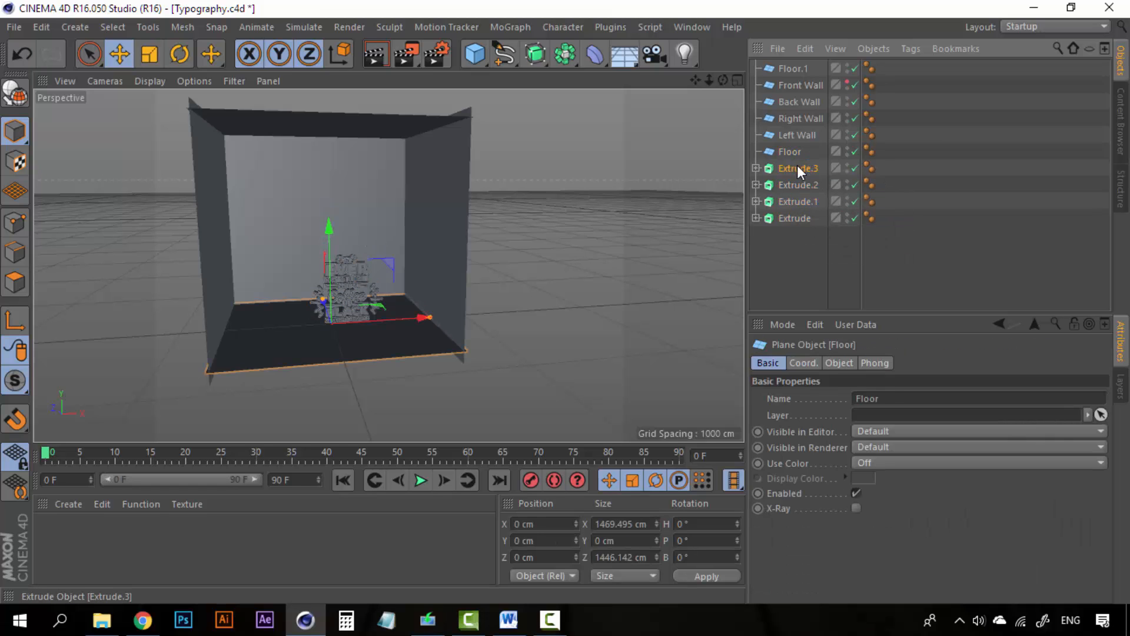
pyautogui.click(796, 167)
pyautogui.keyDown('shift'); pyautogui.click(796, 218); pyautogui.keyUp('shift')
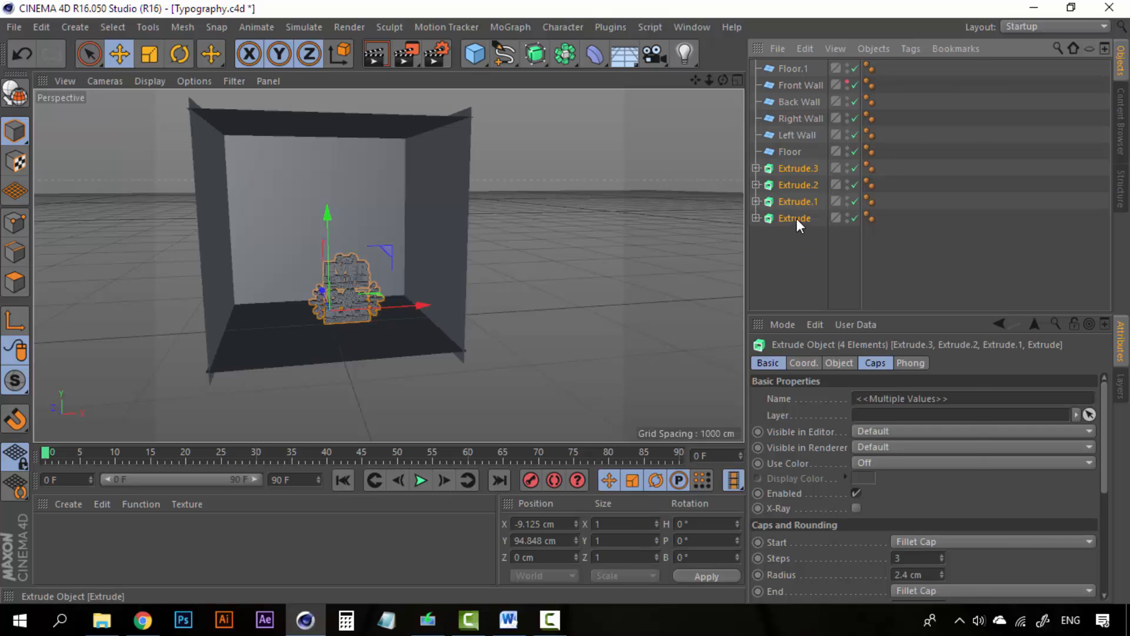
pyautogui.rightClick(797, 218)
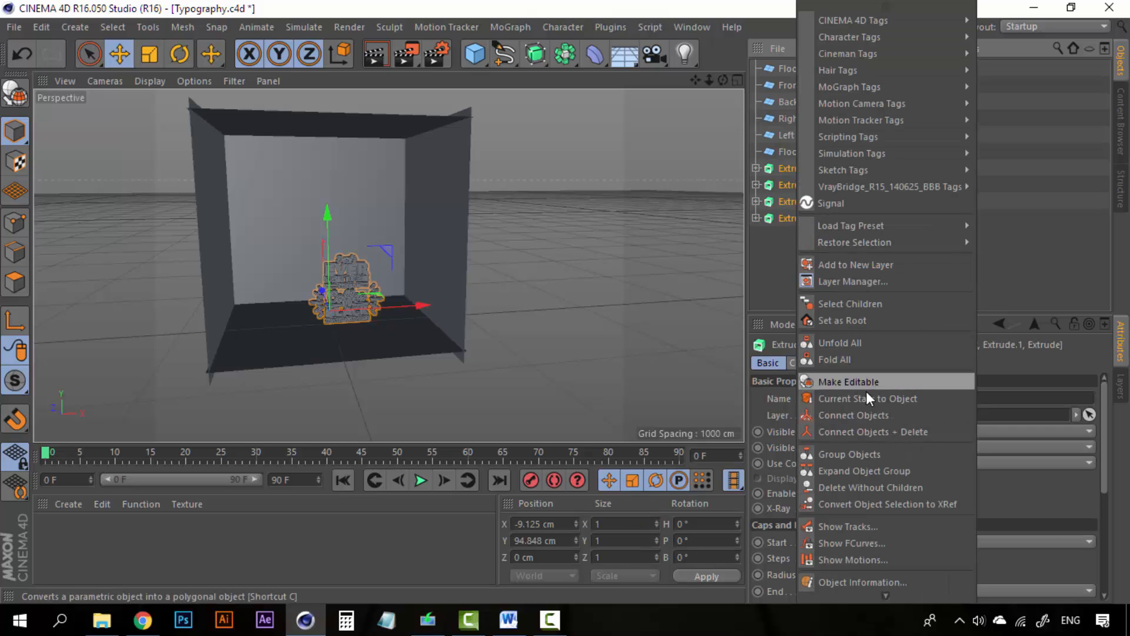
pyautogui.click(852, 453)
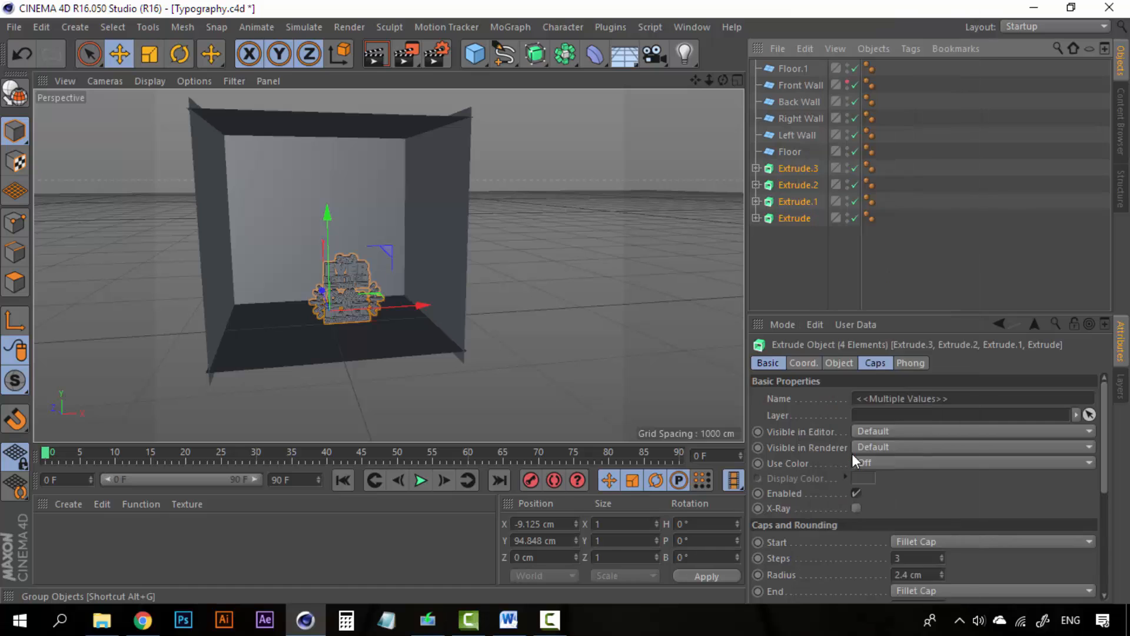
pyautogui.click(756, 168)
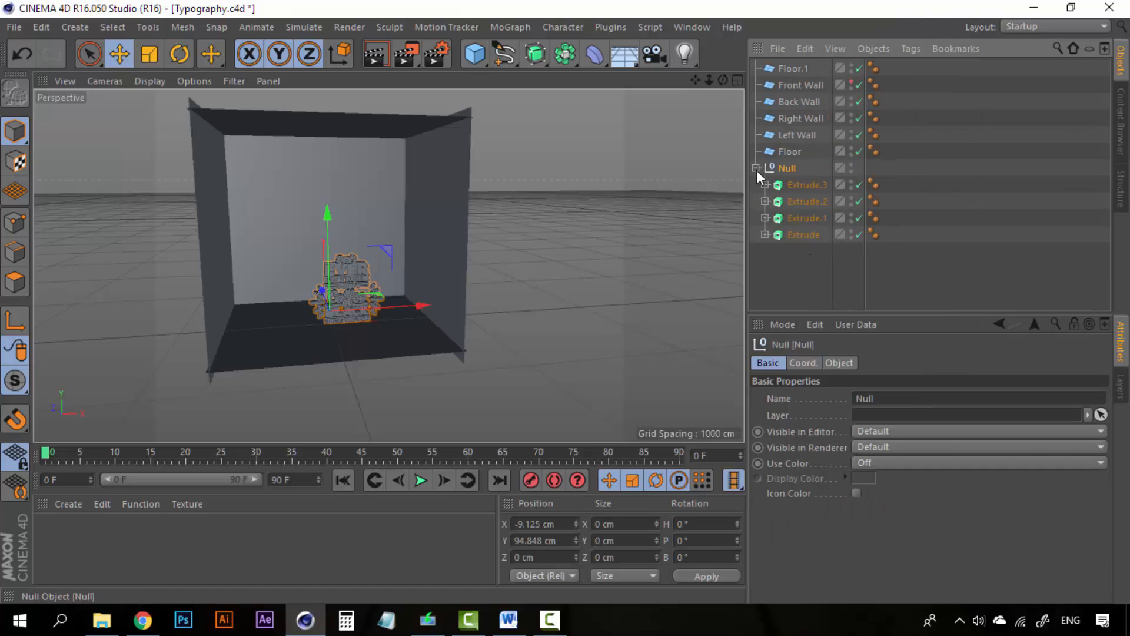
pyautogui.click(755, 169)
# Step: Rename the null holding the extruded lettering as Typography 3D
pyautogui.doubleClick(789, 168)
pyautogui.write('T')
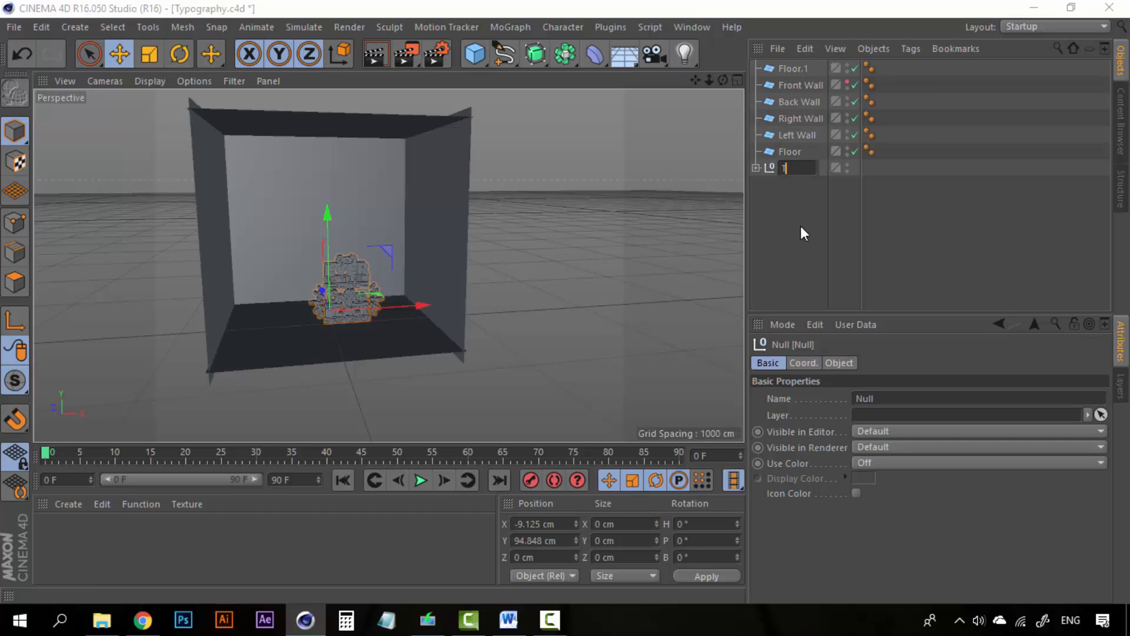
pyautogui.write('ypography')
pyautogui.press('Return')
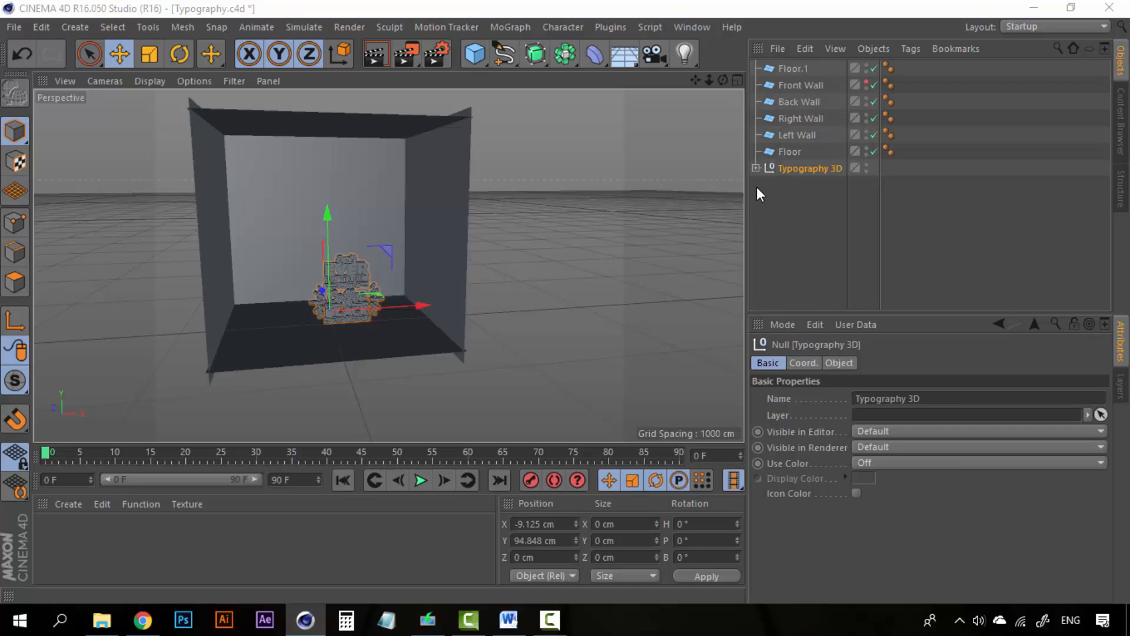
# Step: Open the coordinate properties of the Typography 3D null
pyautogui.scroll(5, 332, 294)
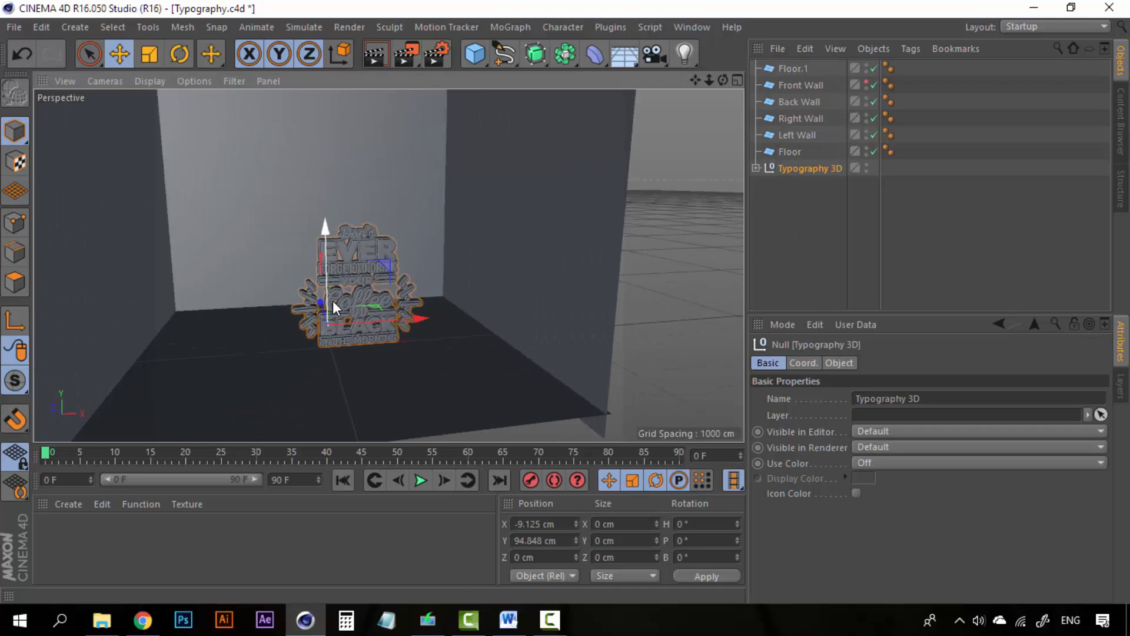
pyautogui.click(792, 170)
pyautogui.press('r')
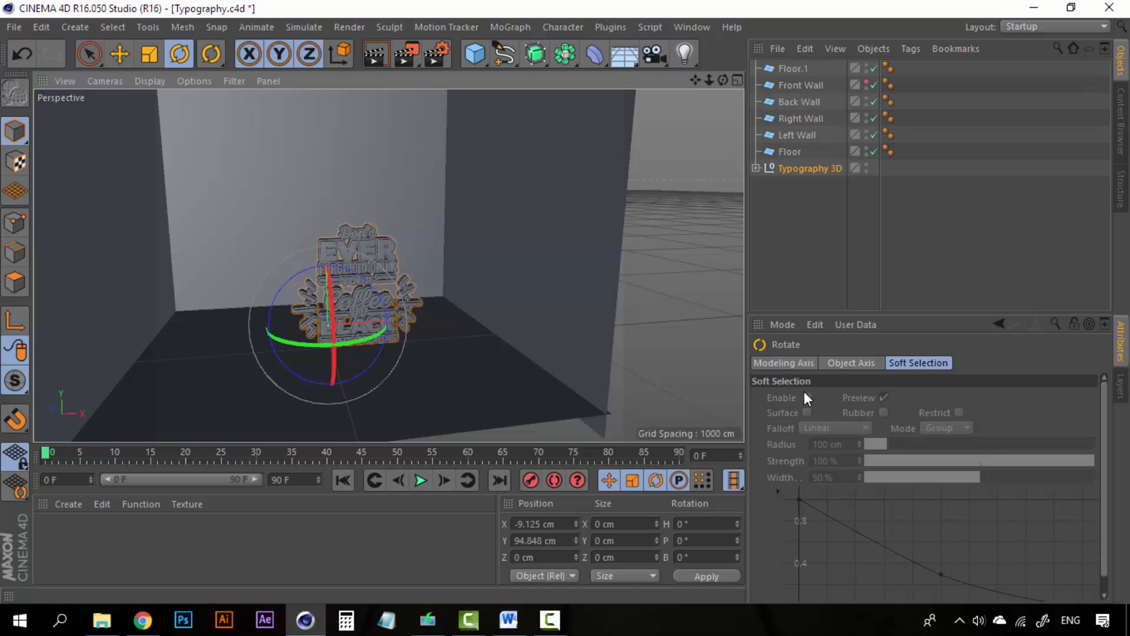
pyautogui.click(797, 364)
pyautogui.click(830, 363)
pyautogui.click(832, 192)
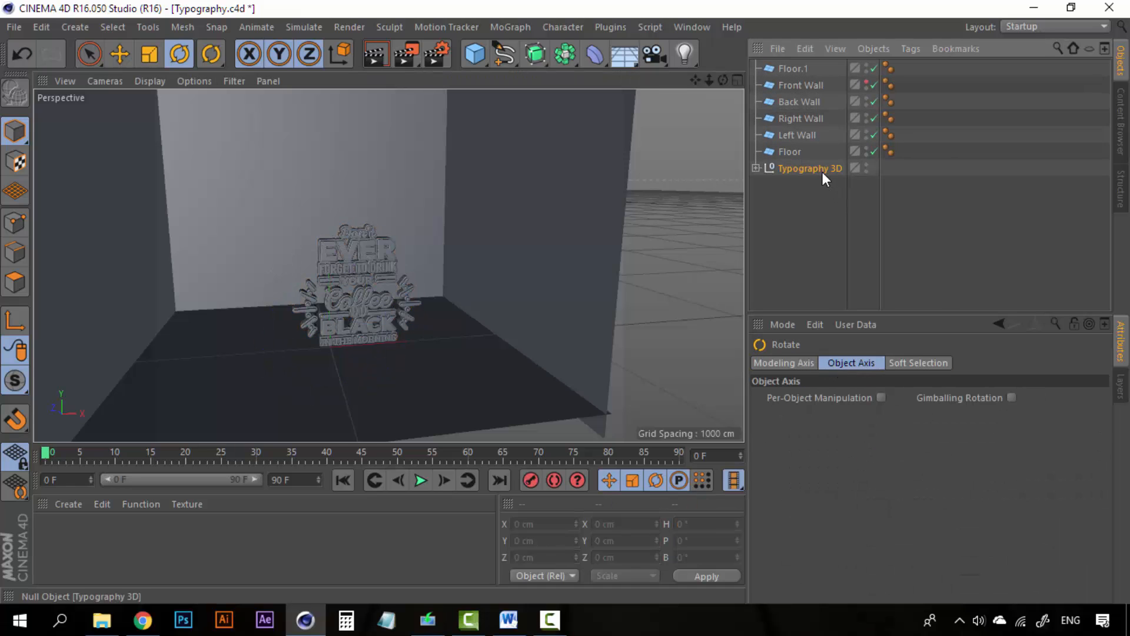
pyautogui.click(822, 172)
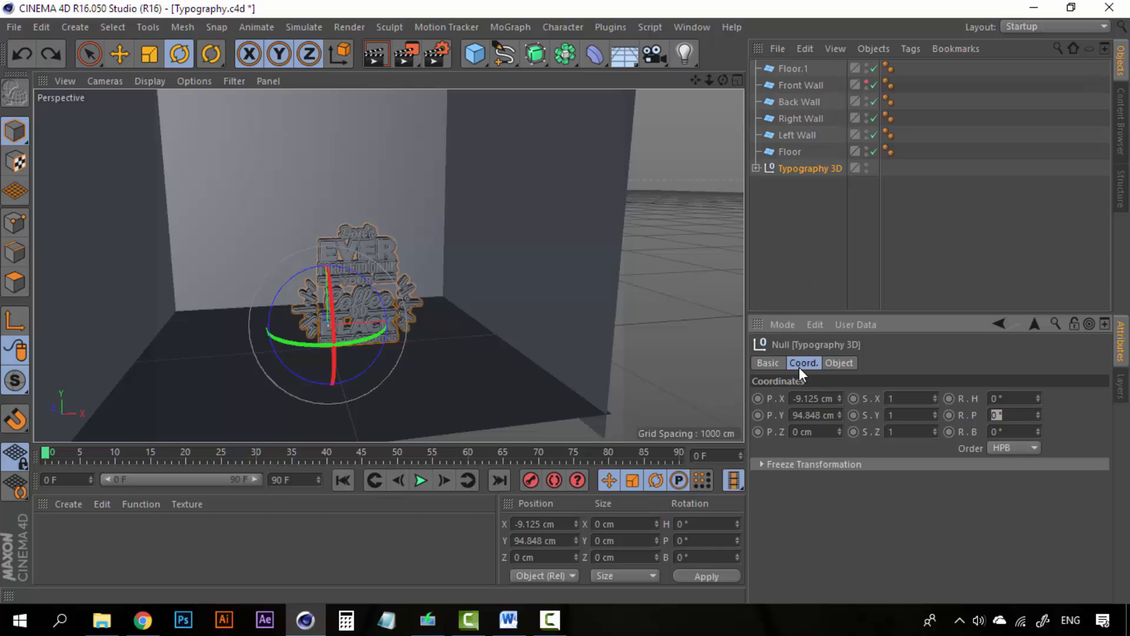
pyautogui.click(801, 367)
pyautogui.moveTo(1019, 414); pyautogui.dragTo(951, 414)
pyautogui.write('14')
pyautogui.press('Return')
pyautogui.hotkey('ctrl', 'z')
# Step: Set the Typography 3D null's pitch rotation (R.P) to -90° so the lettering lies flat, and check it up close
pyautogui.moveTo(1016, 415); pyautogui.dragTo(935, 414)
pyautogui.press('BackSpace')
pyautogui.write('-90')
pyautogui.press('Return')
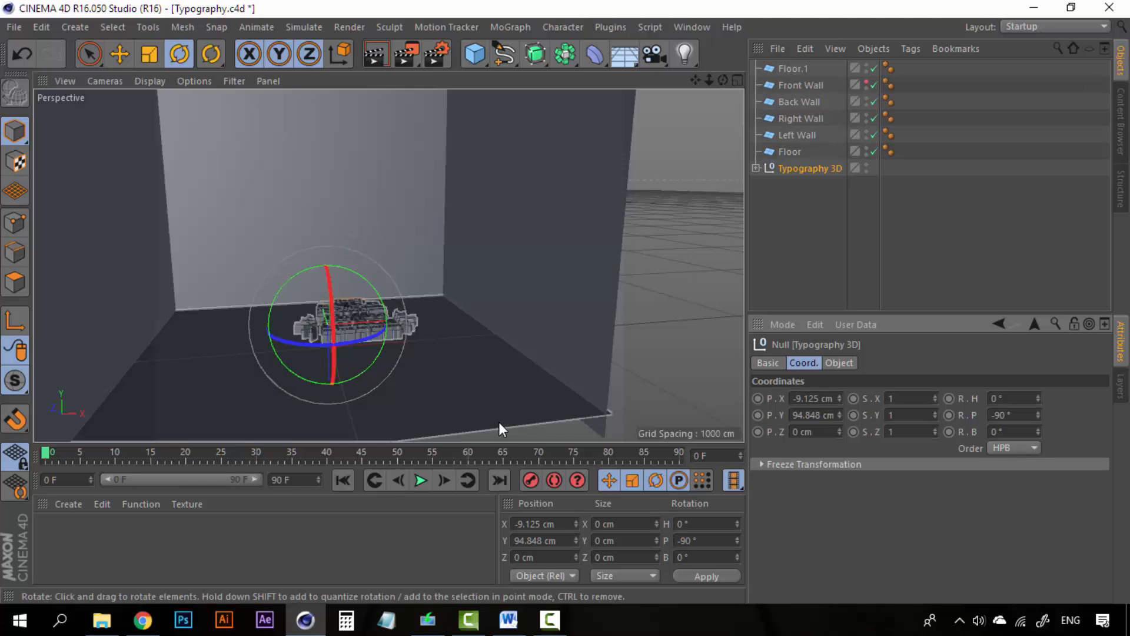
pyautogui.scroll(7, 353, 331)
pyautogui.scroll(2, 355, 332)
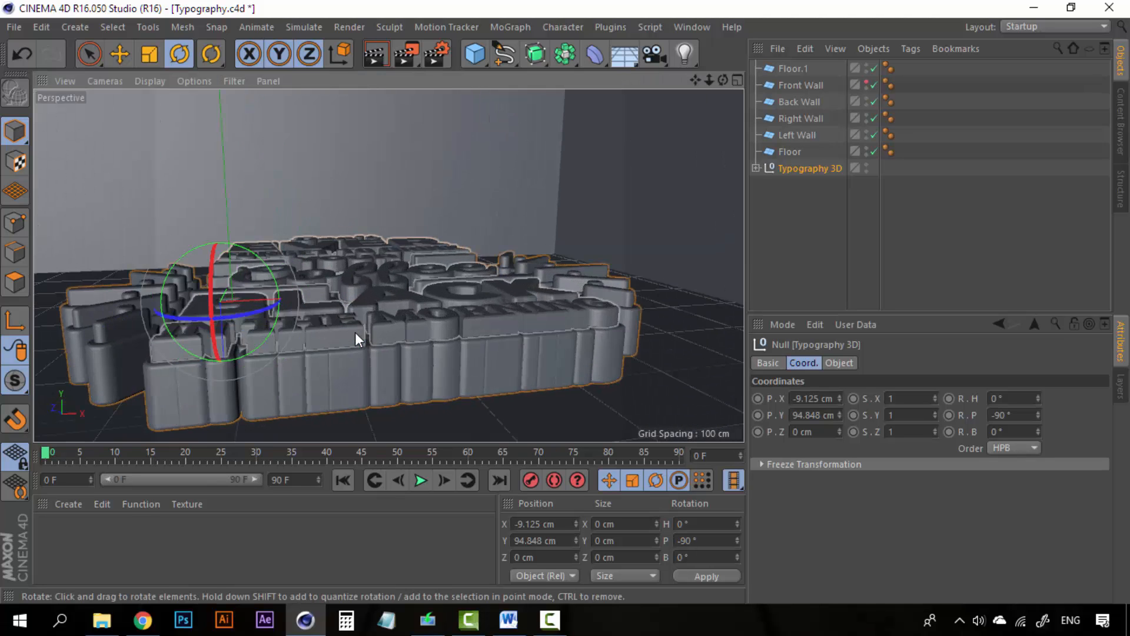
pyautogui.scroll(-8, 355, 332)
pyautogui.scroll(2, 355, 332)
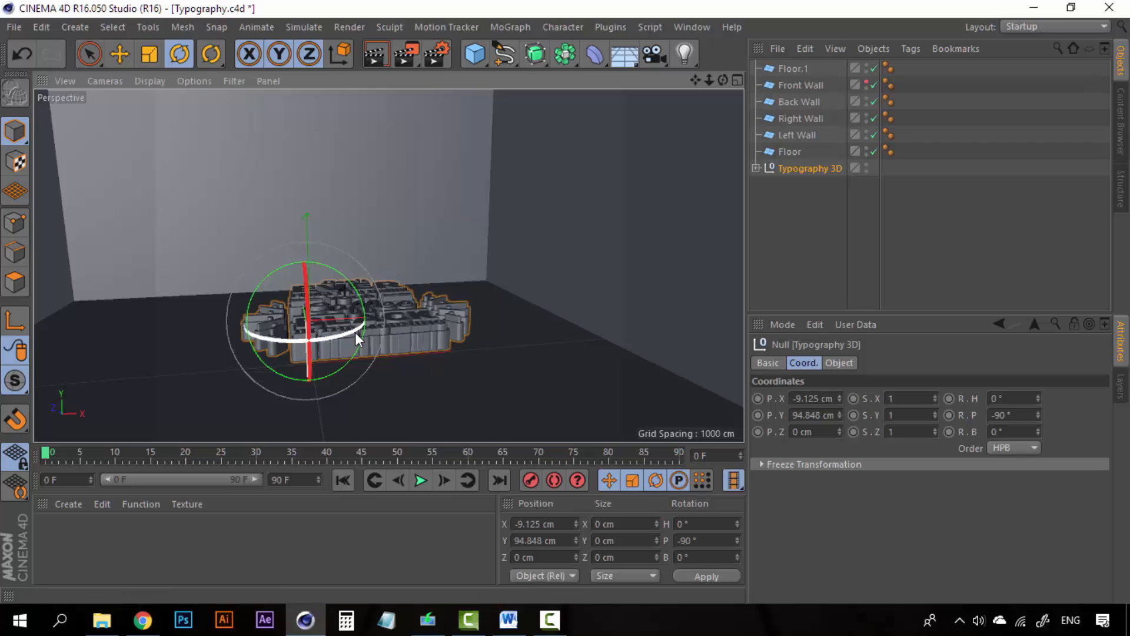
pyautogui.scroll(-3, 356, 342)
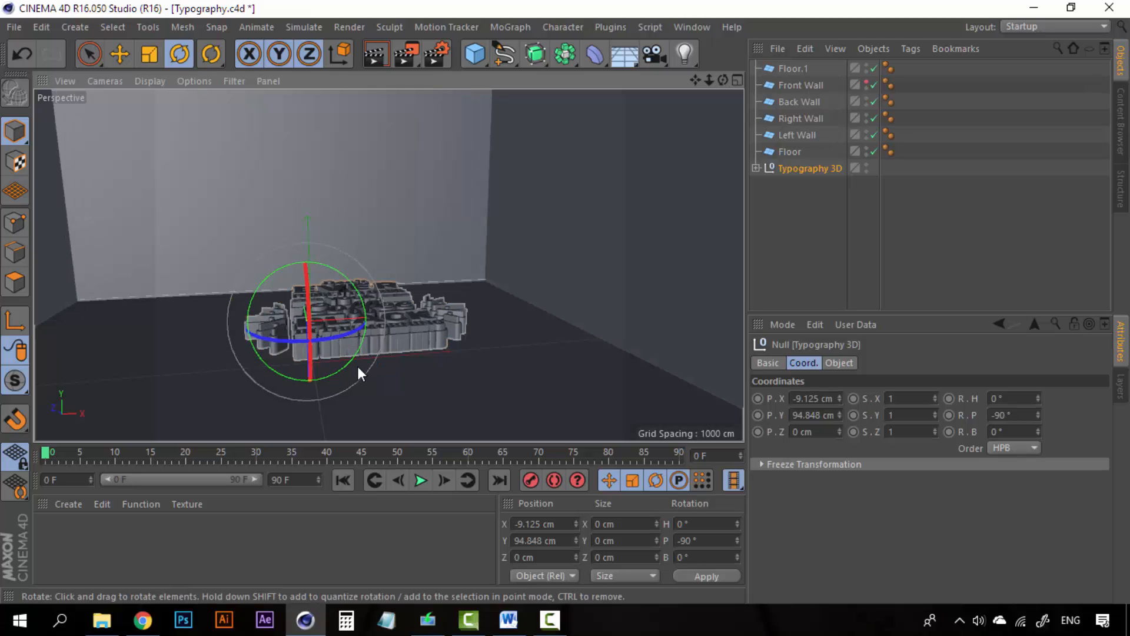
pyautogui.keyDown('alt'); pyautogui.moveTo(358, 366); pyautogui.dragTo(353, 395); pyautogui.keyUp('alt')
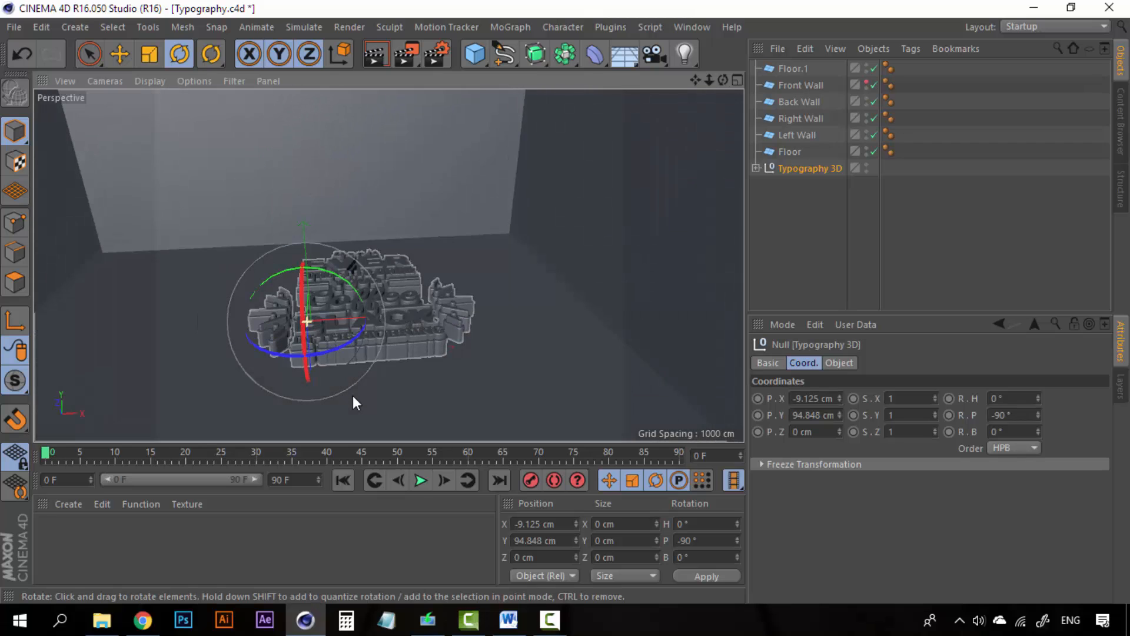
# Step: Lower the Typography 3D null in the front view to about Y 50.2 cm so its underside meets the floor plane
pyautogui.click(738, 80)
pyautogui.click(126, 296)
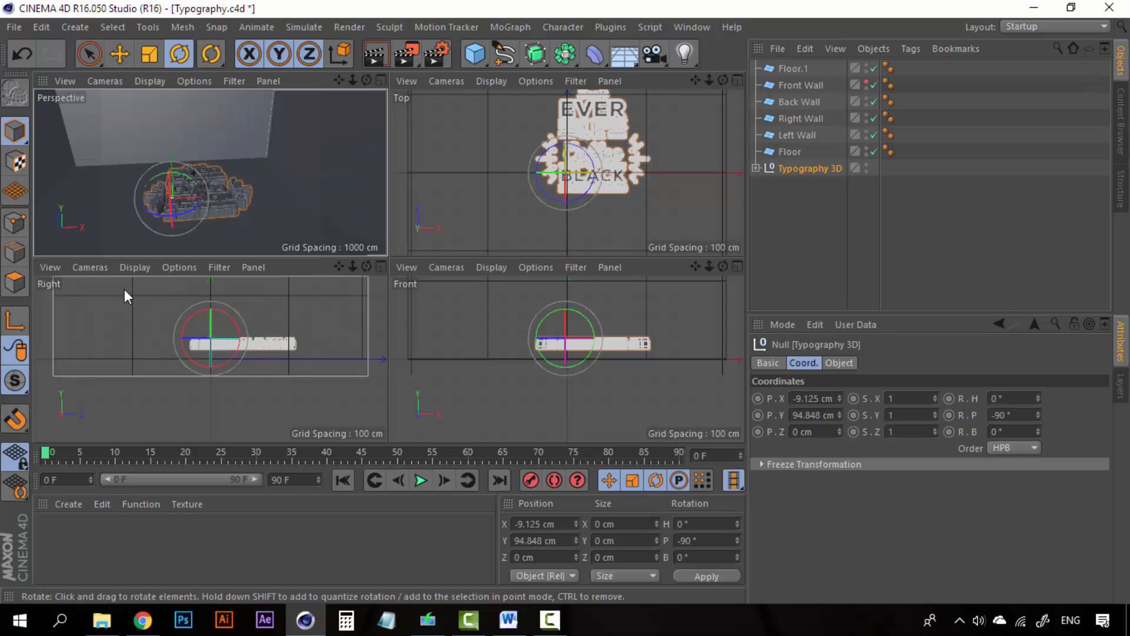
pyautogui.scroll(2, 677, 394)
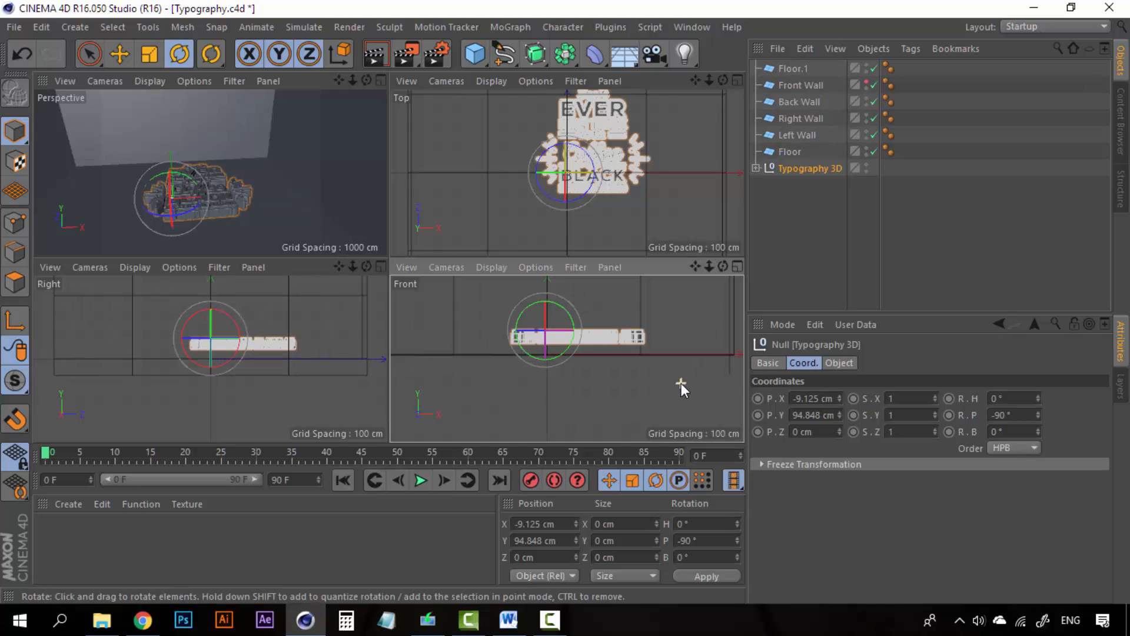
pyautogui.click(782, 227)
pyautogui.click(789, 151)
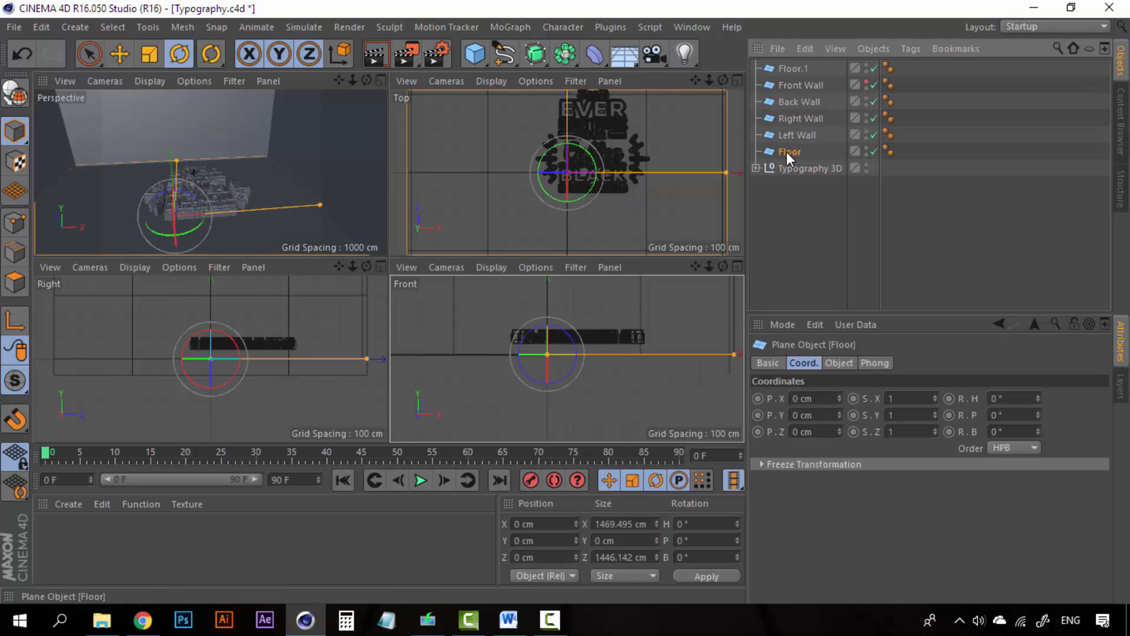
pyautogui.scroll(3, 580, 360)
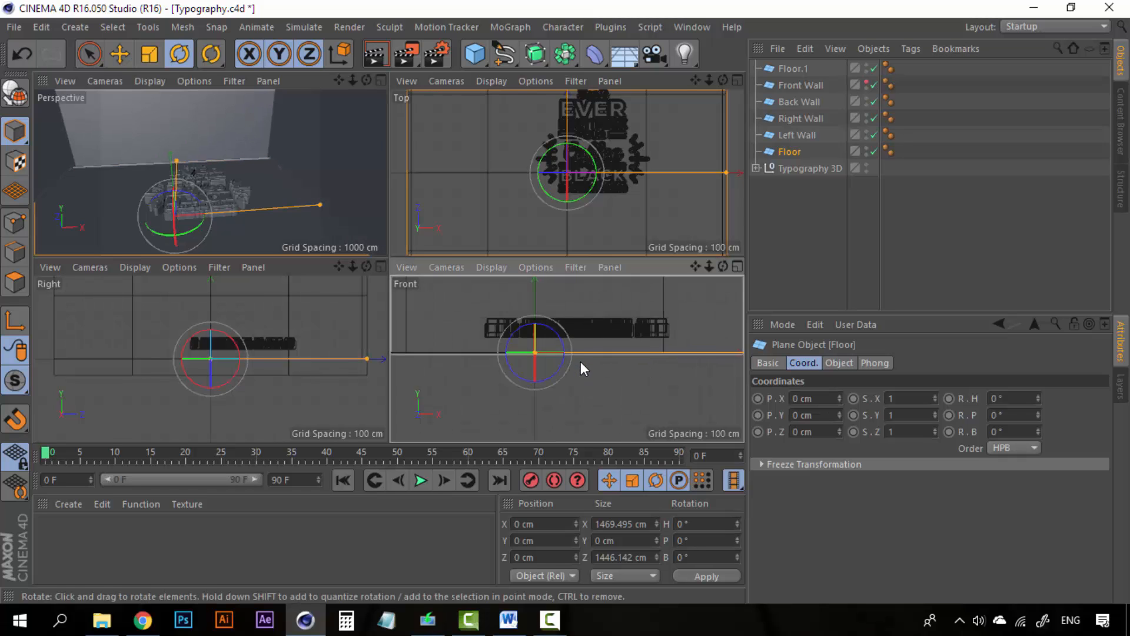
pyautogui.click(797, 169)
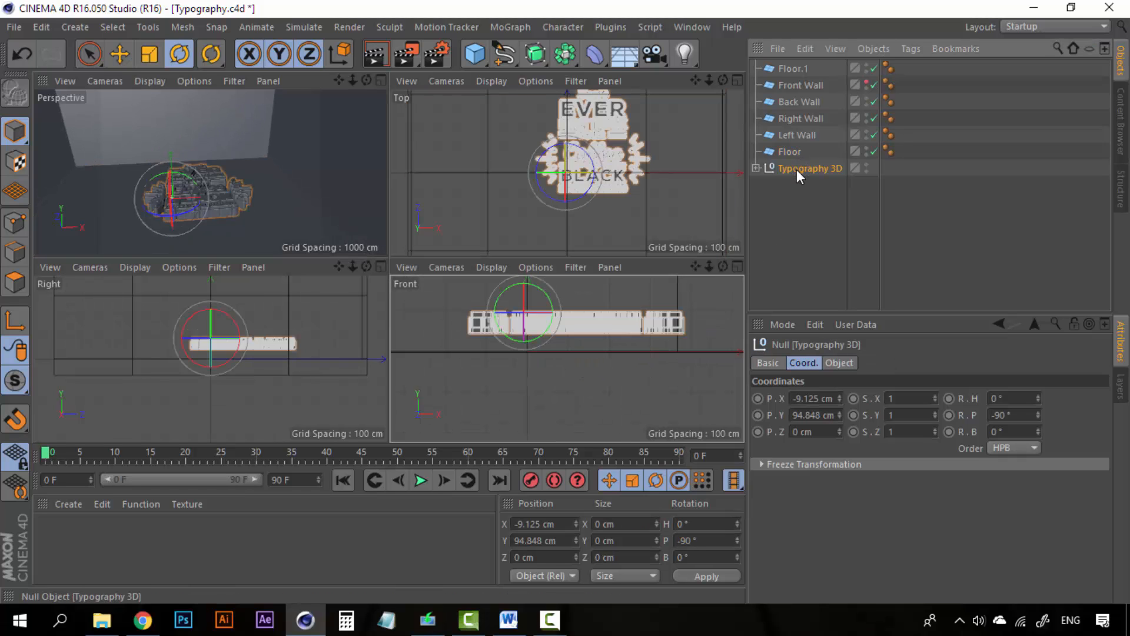
pyautogui.press('e')
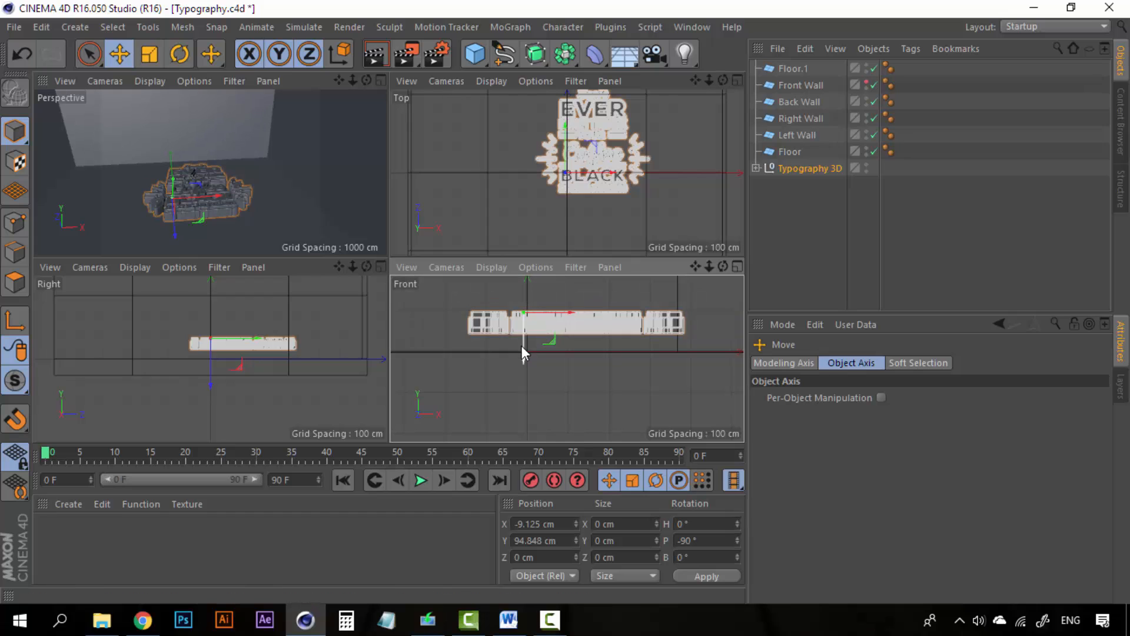
pyautogui.moveTo(522, 350); pyautogui.dragTo(522, 368)
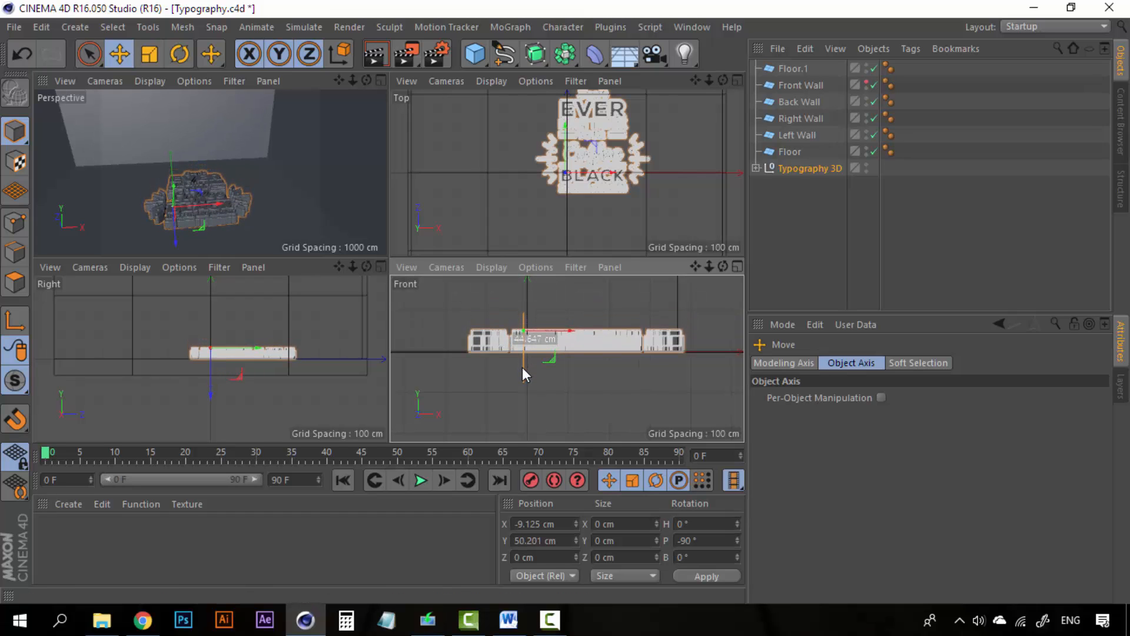
pyautogui.scroll(5, 525, 375)
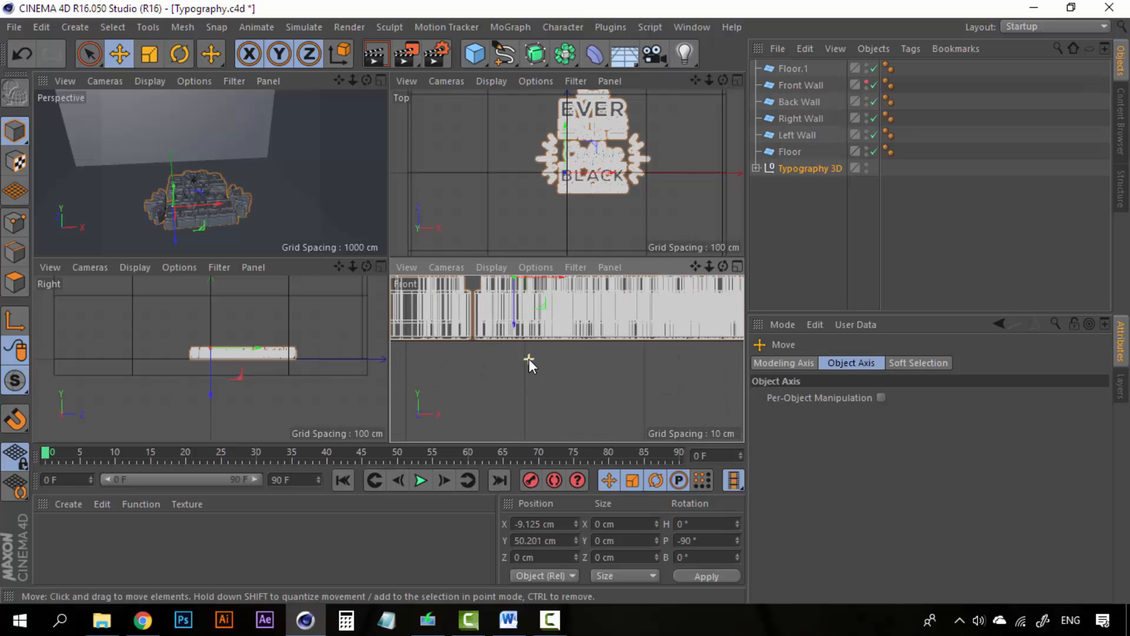
# Step: Move the lettering along the X axis in the perspective view to about X -131.6 cm to centre it in the room
pyautogui.click(381, 80)
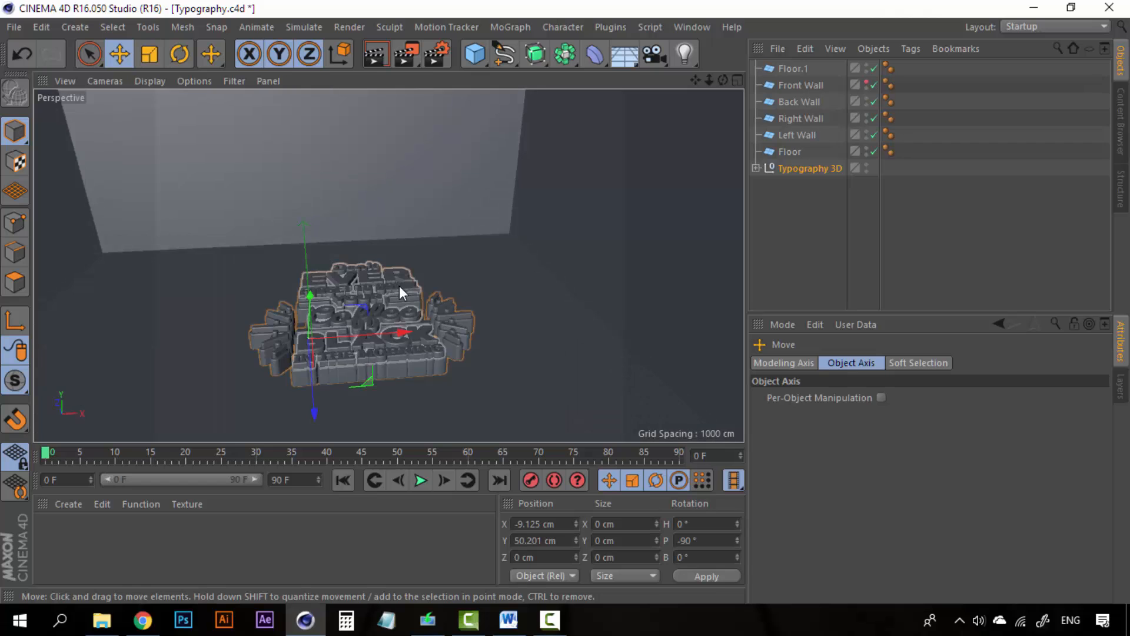
pyautogui.scroll(-4, 399, 286)
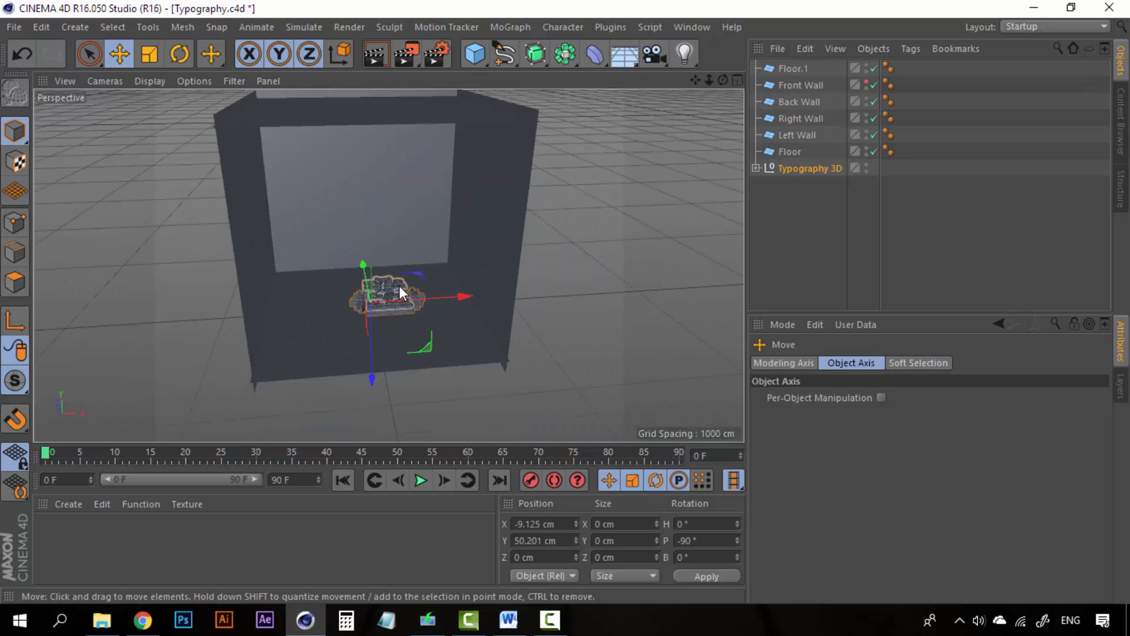
pyautogui.scroll(-3, 399, 285)
pyautogui.scroll(7, 399, 285)
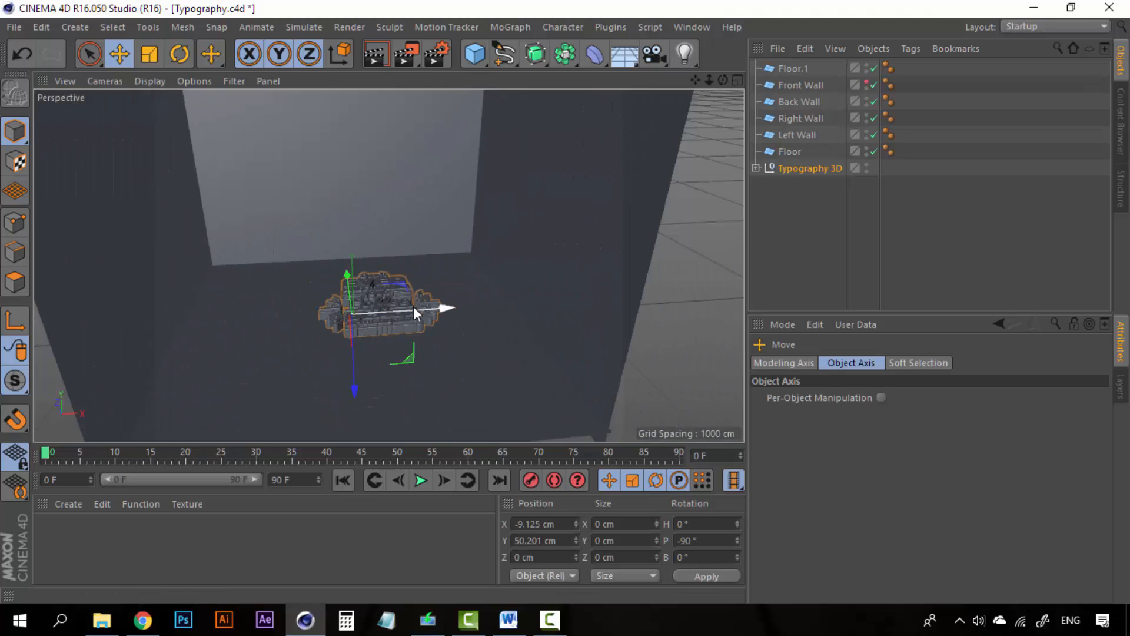
pyautogui.scroll(-2, 418, 310)
pyautogui.moveTo(447, 307); pyautogui.dragTo(425, 317)
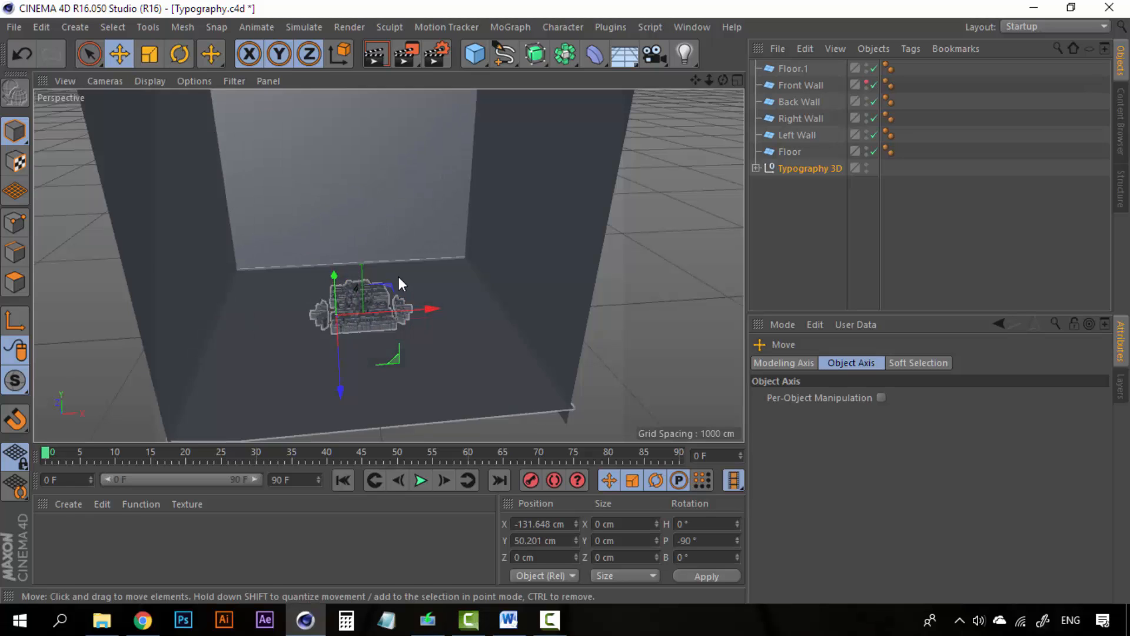
# Step: Group the six room planes, from Floor.1 through Floor, under one null
pyautogui.scroll(-3, 399, 277)
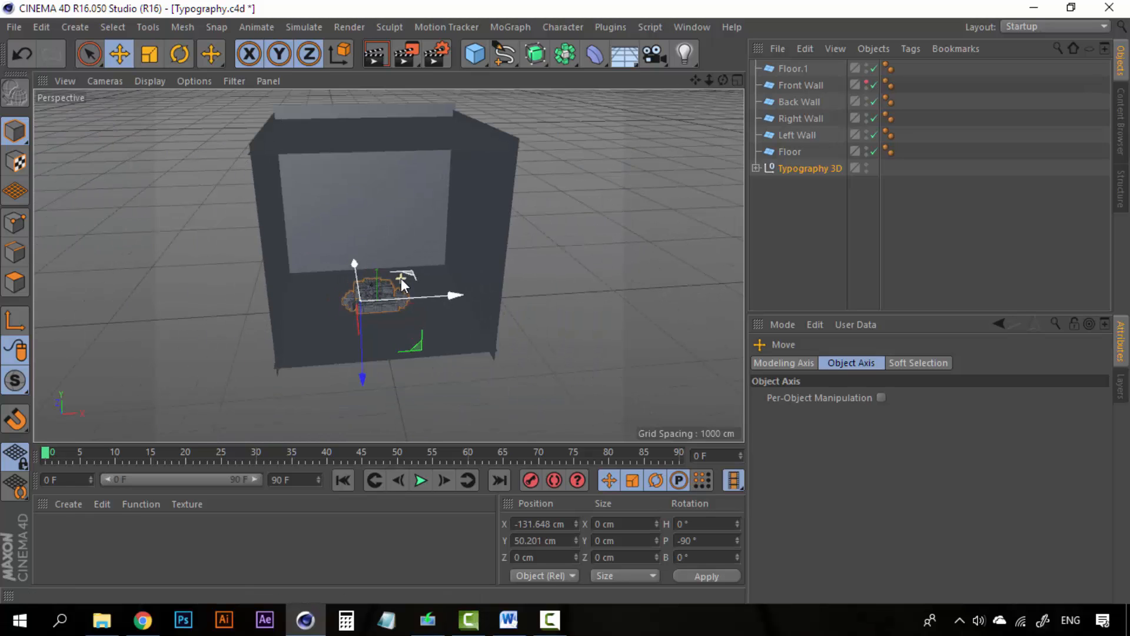
pyautogui.click(800, 72)
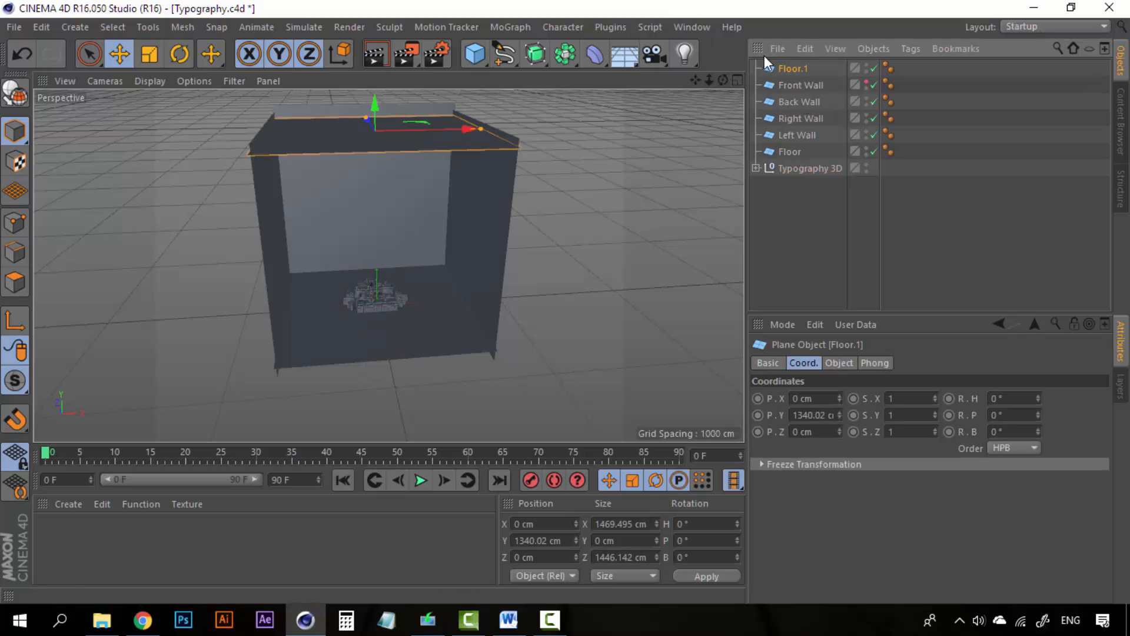
pyautogui.click(801, 102)
pyautogui.click(800, 69)
pyautogui.keyDown('shift'); pyautogui.click(798, 151); pyautogui.keyUp('shift')
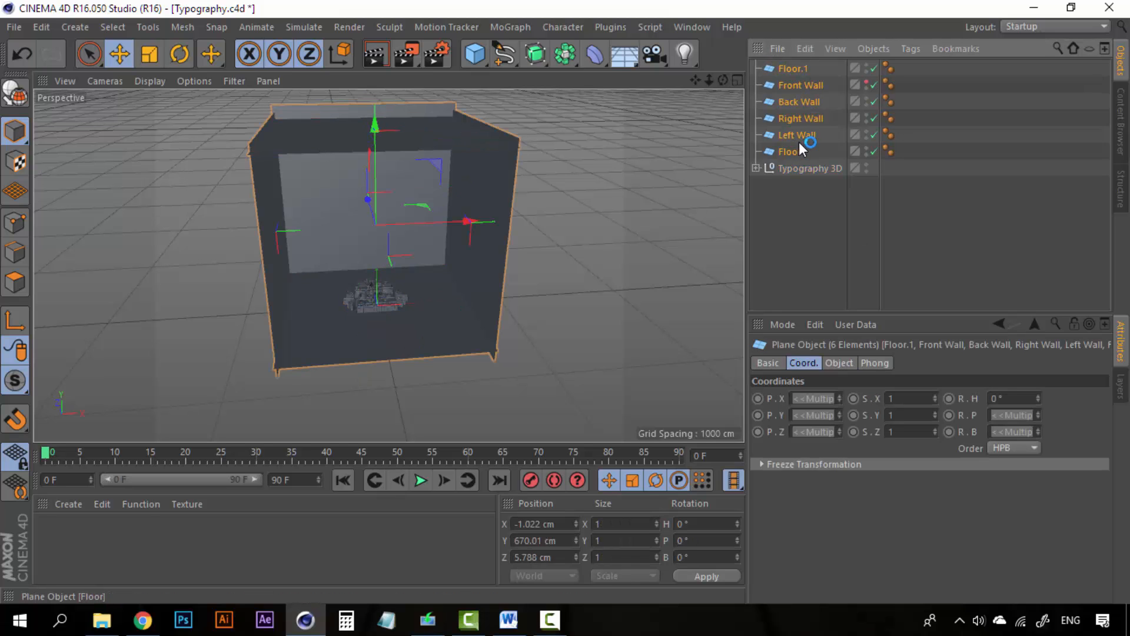
pyautogui.rightClick(800, 123)
pyautogui.click(902, 457)
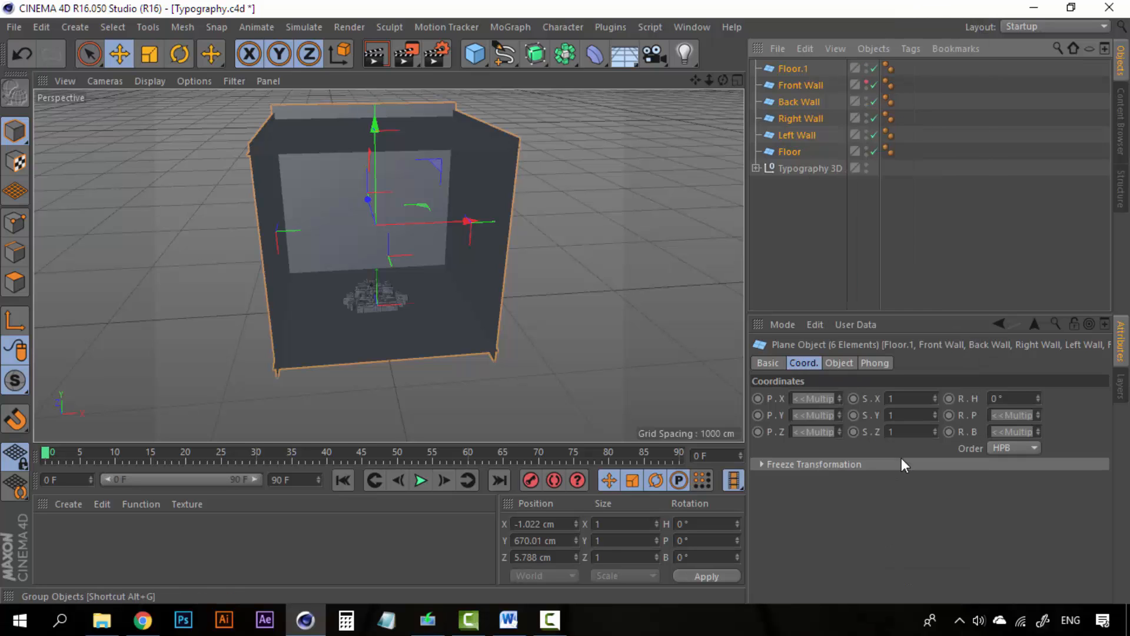
# Step: Rename the null holding the room planes as Studio
pyautogui.doubleClick(787, 68)
pyautogui.write('S')
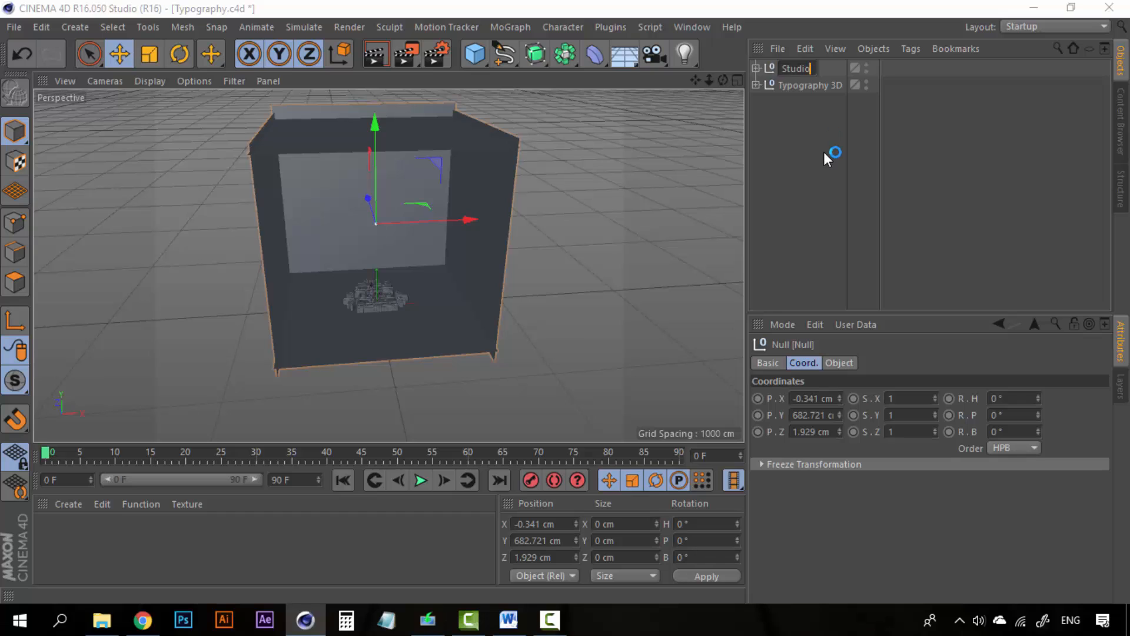
pyautogui.write('tudio')
pyautogui.press('Return')
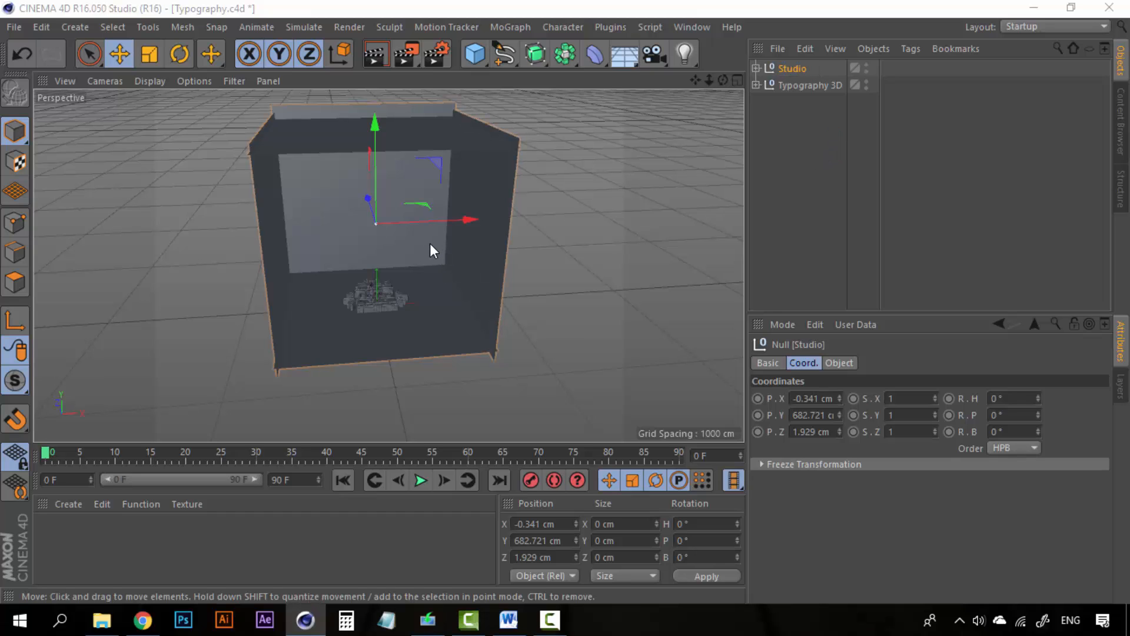
# Step: Deselect all objects, test-render the perspective view and inspect the lettering inside the room
pyautogui.click(812, 163)
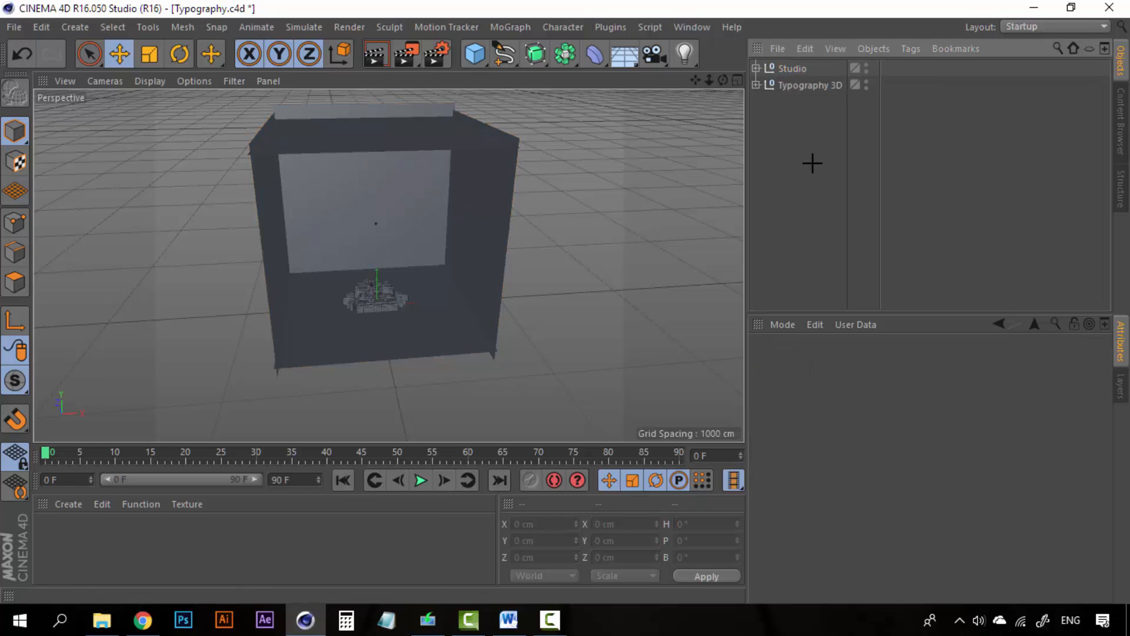
pyautogui.hotkey('ctrl', 'r')
pyautogui.click(812, 163)
pyautogui.scroll(3, 400, 308)
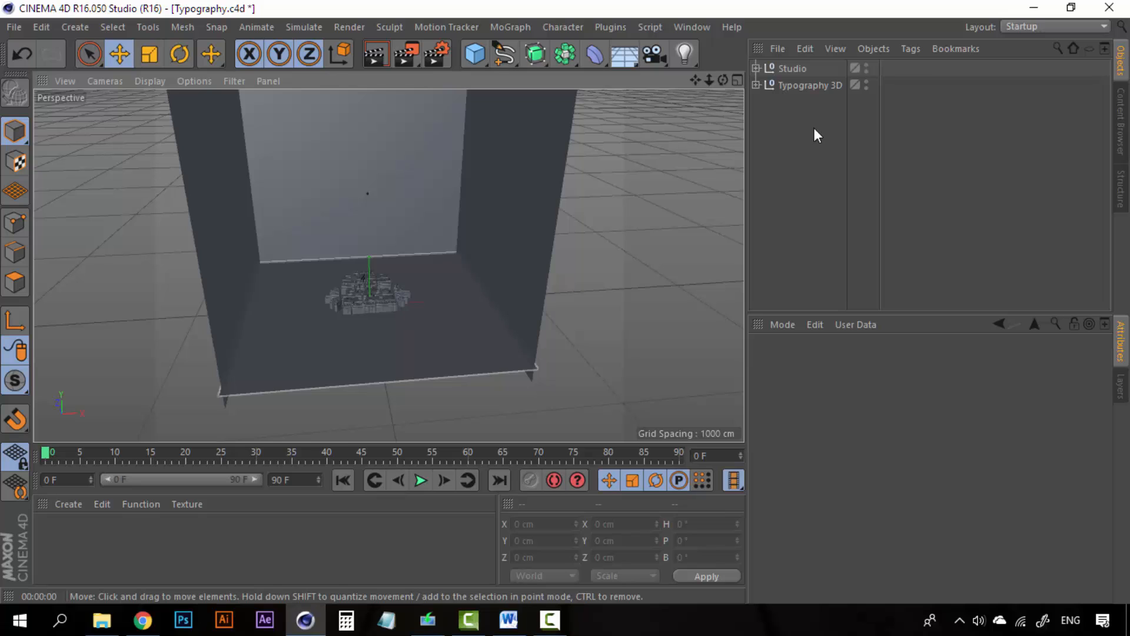